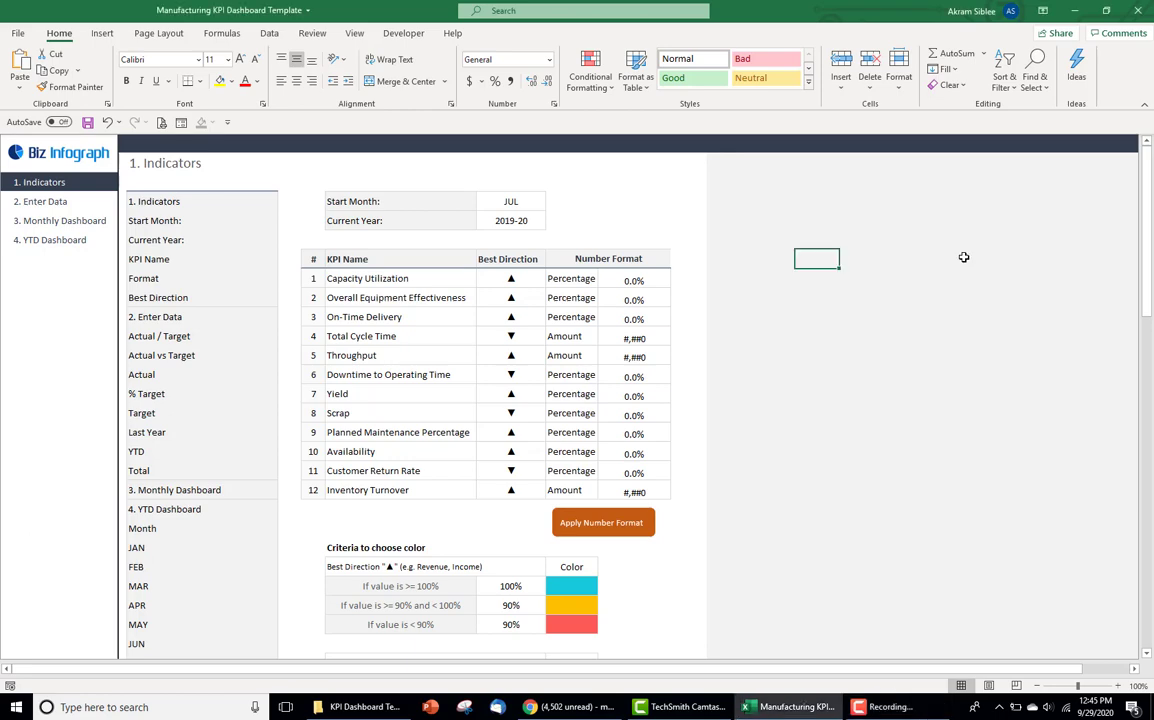
Auto-hide the ribbon so the workbook fills the screen
left_click(1042, 10)
left_click(1060, 37)
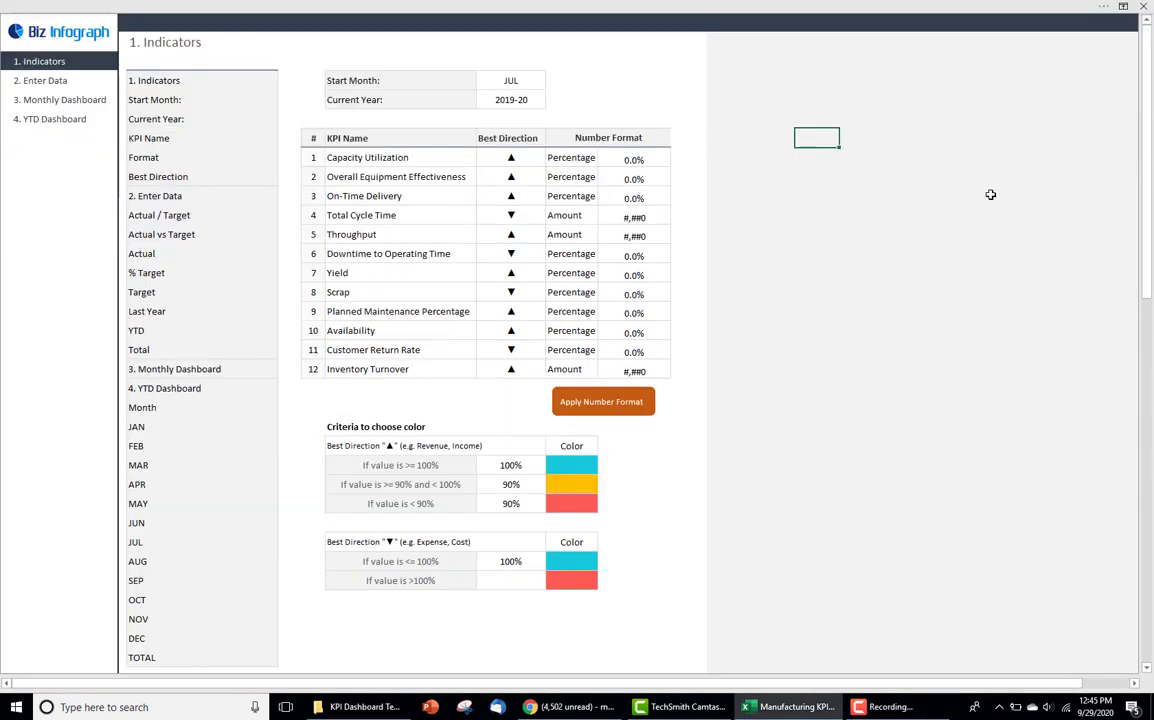
left_click(987, 193)
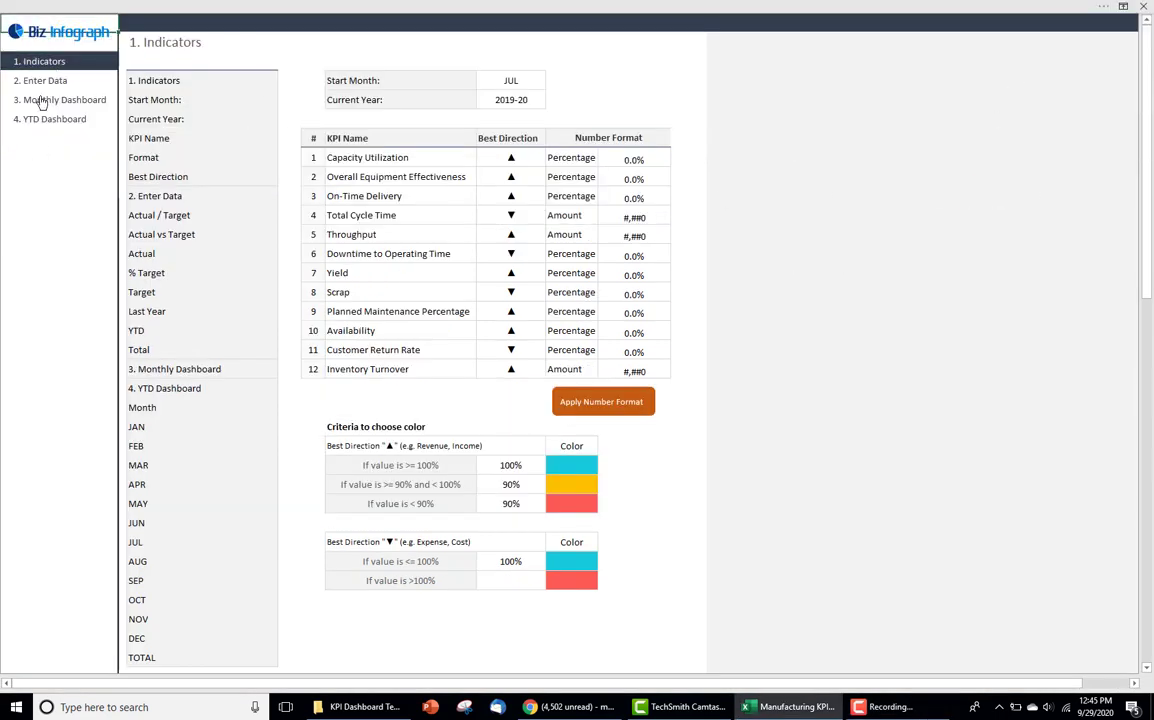
Tour the Enter Data, Monthly Dashboard and YTD Dashboard sheets, then return to Indicators
left_click(41, 81)
left_click(30, 103)
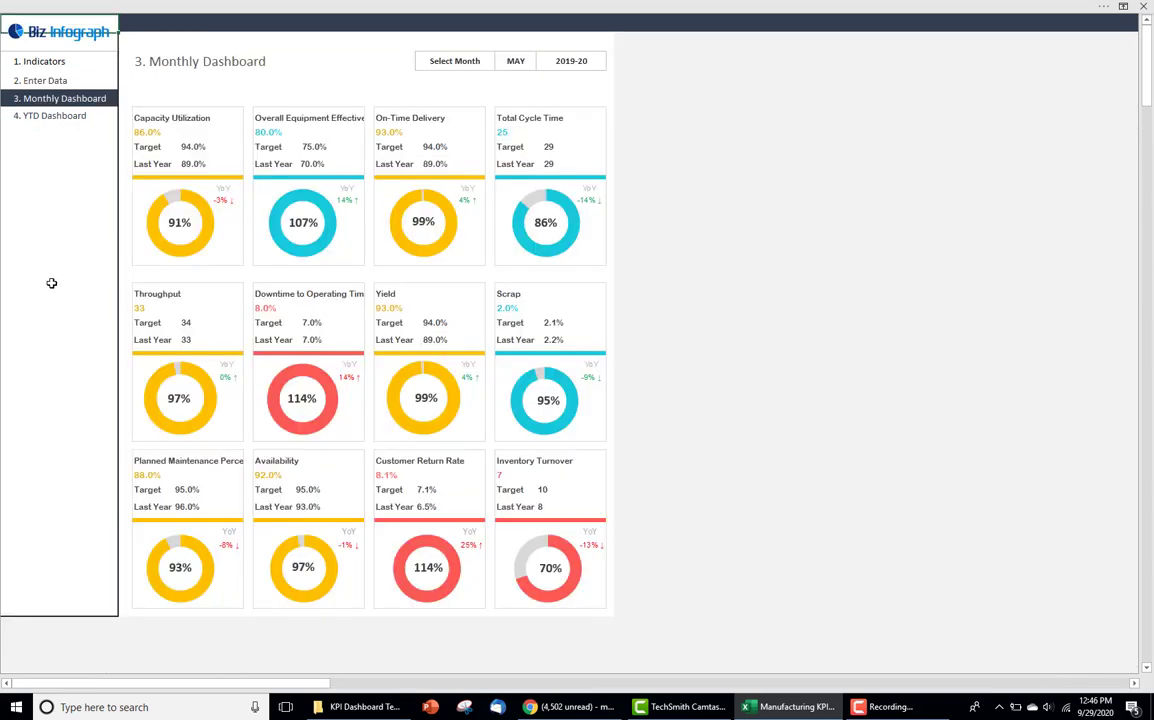
left_click(49, 120)
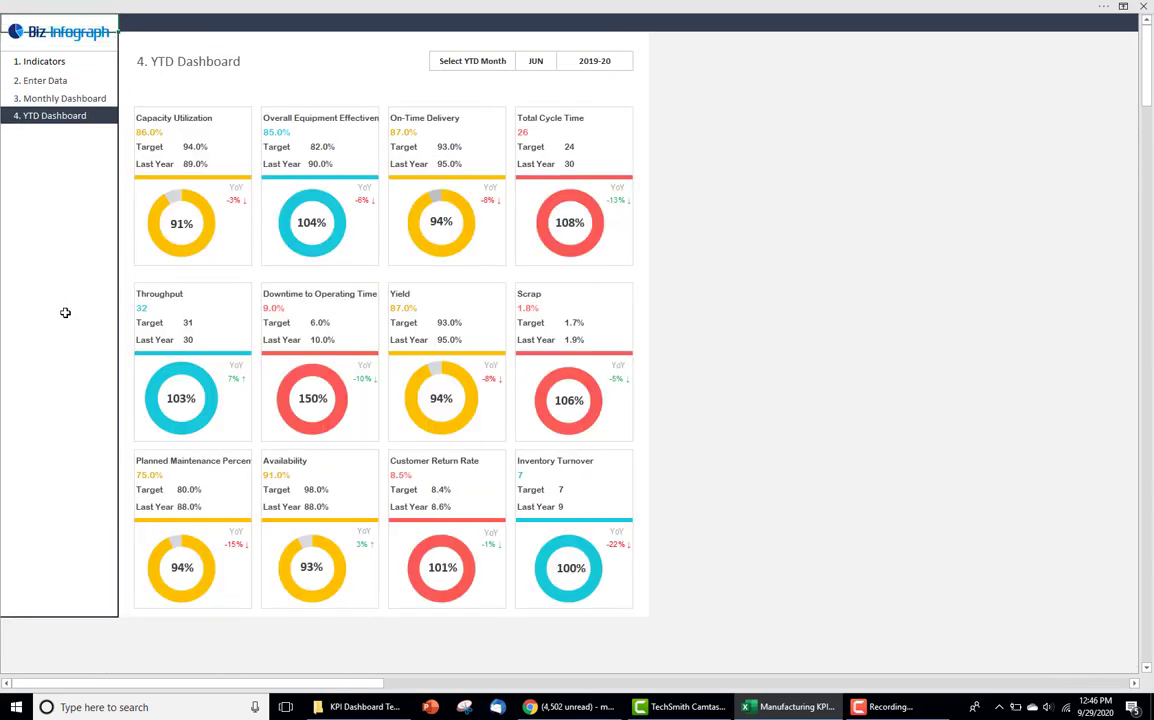
left_click(50, 62)
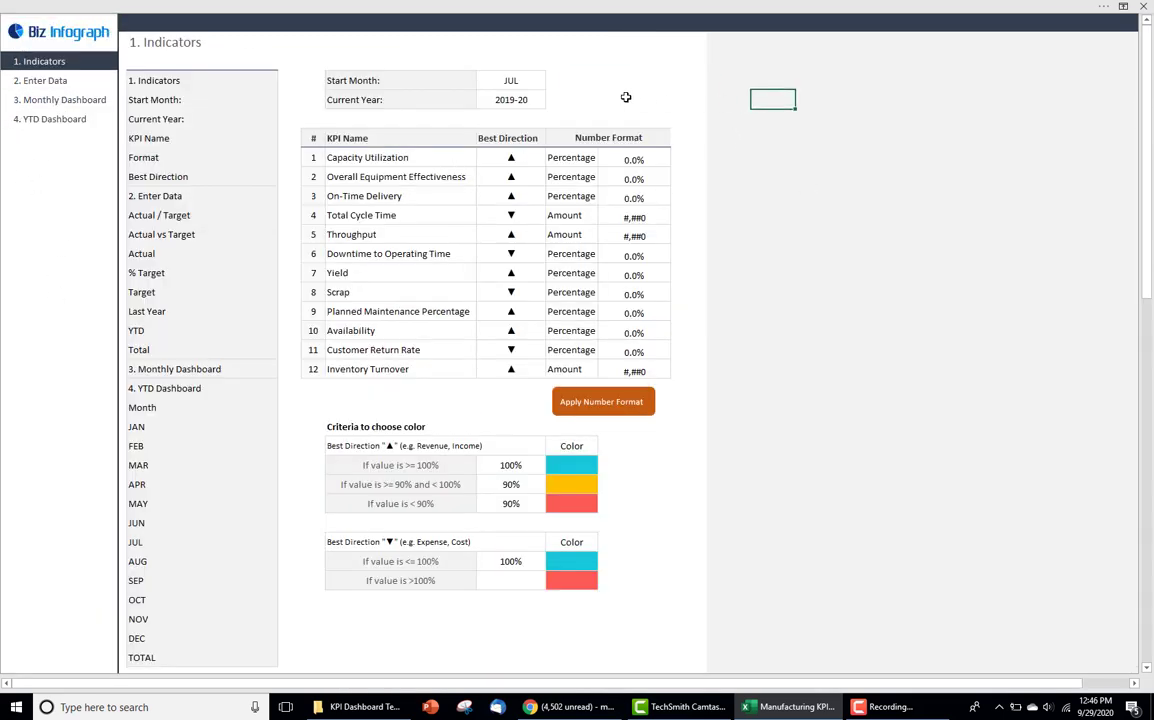
left_click(521, 86)
left_click(553, 81)
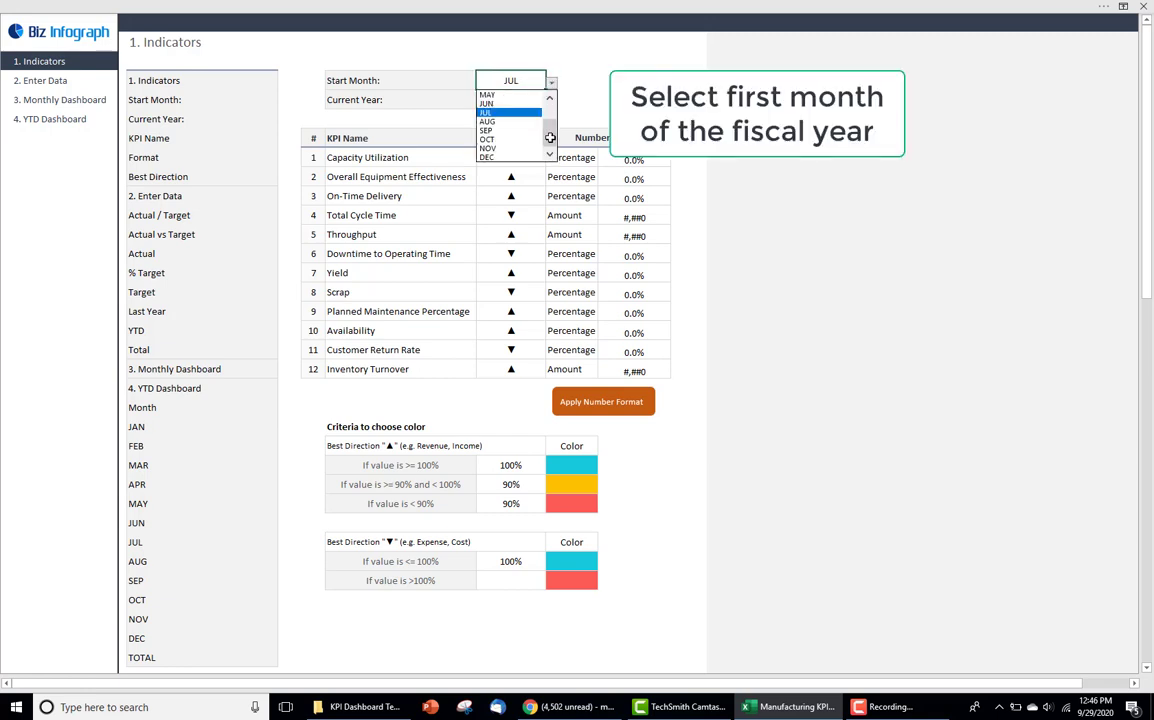
left_click_drag(550, 137, 550, 112)
left_click(505, 94)
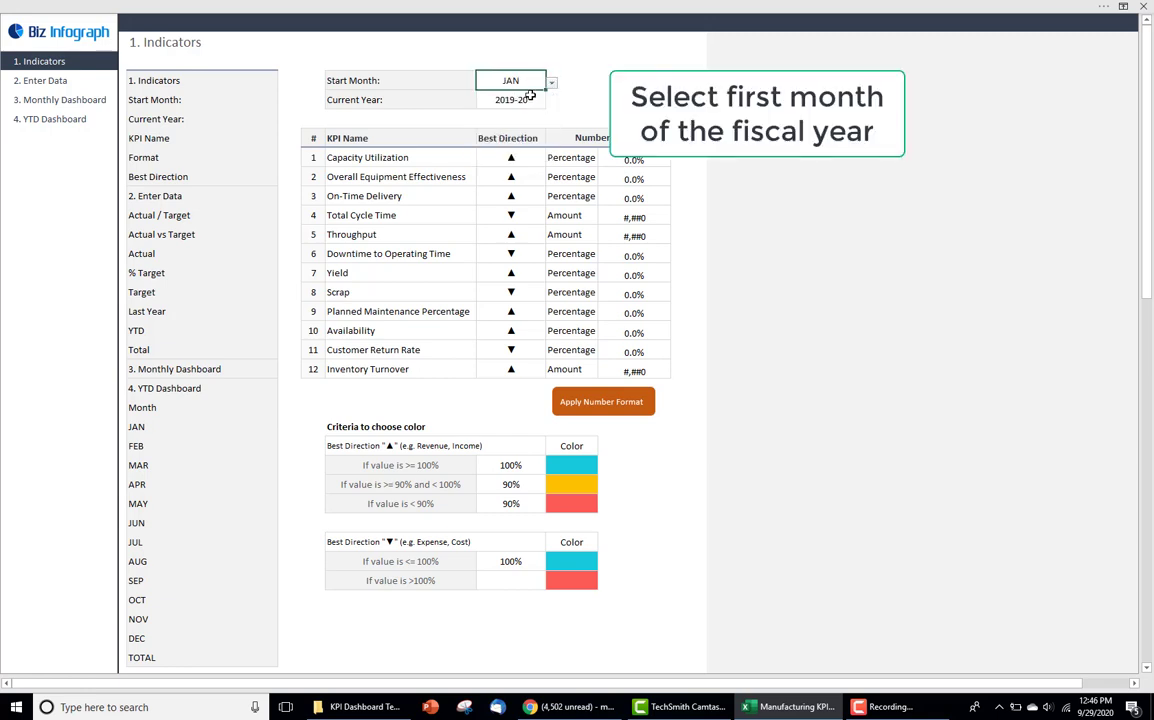
left_click(551, 82)
left_click(513, 122)
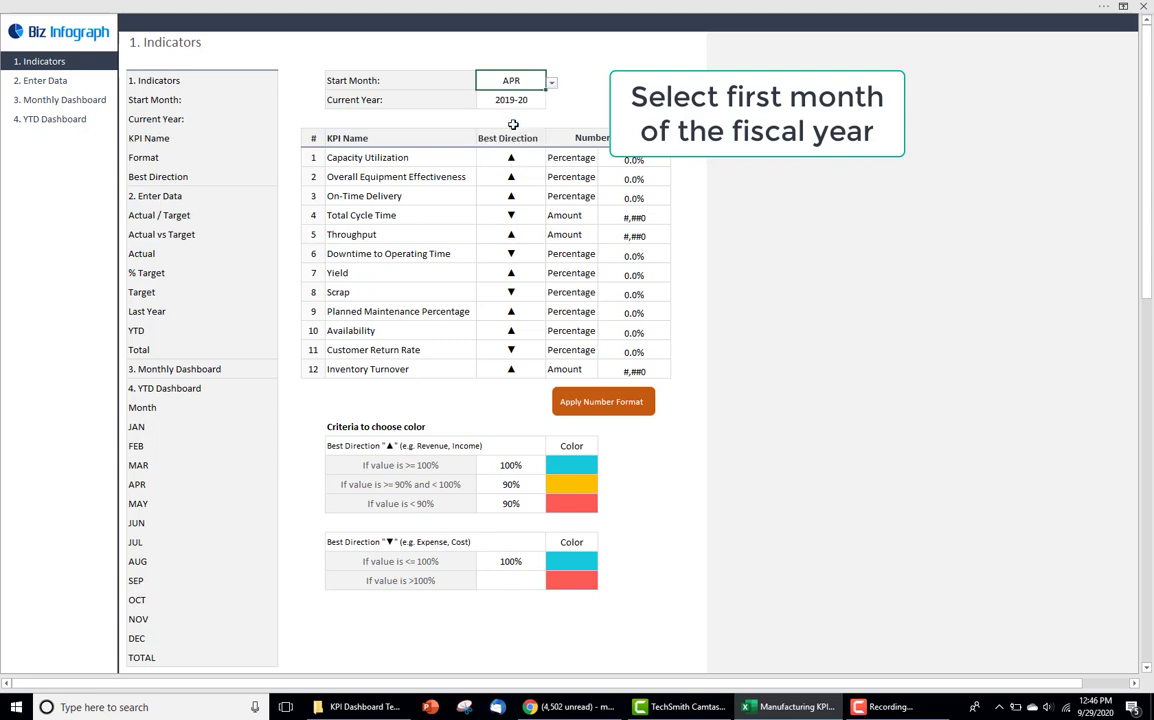
left_click(553, 86)
left_click(513, 118)
left_click(571, 111)
left_click_drag(400, 157, 436, 369)
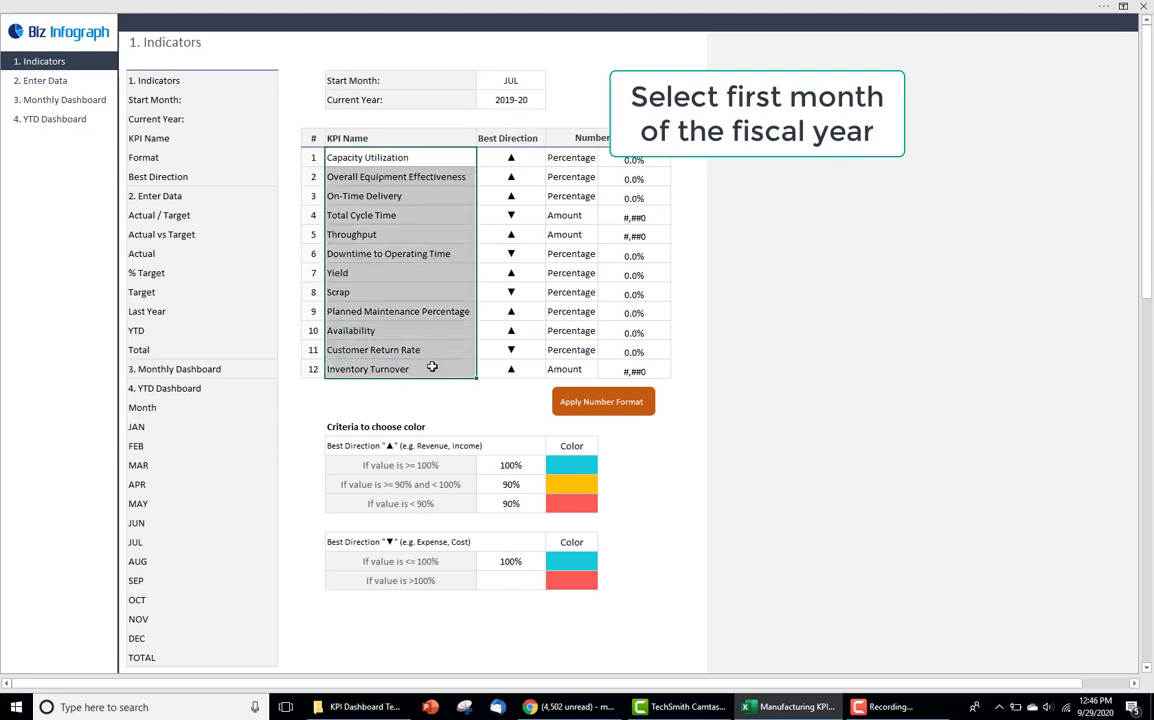
Enter Capacity Utilization, Overall Equipment Effectiveness and On-Time Delivery as the first KPI names
left_click(376, 157)
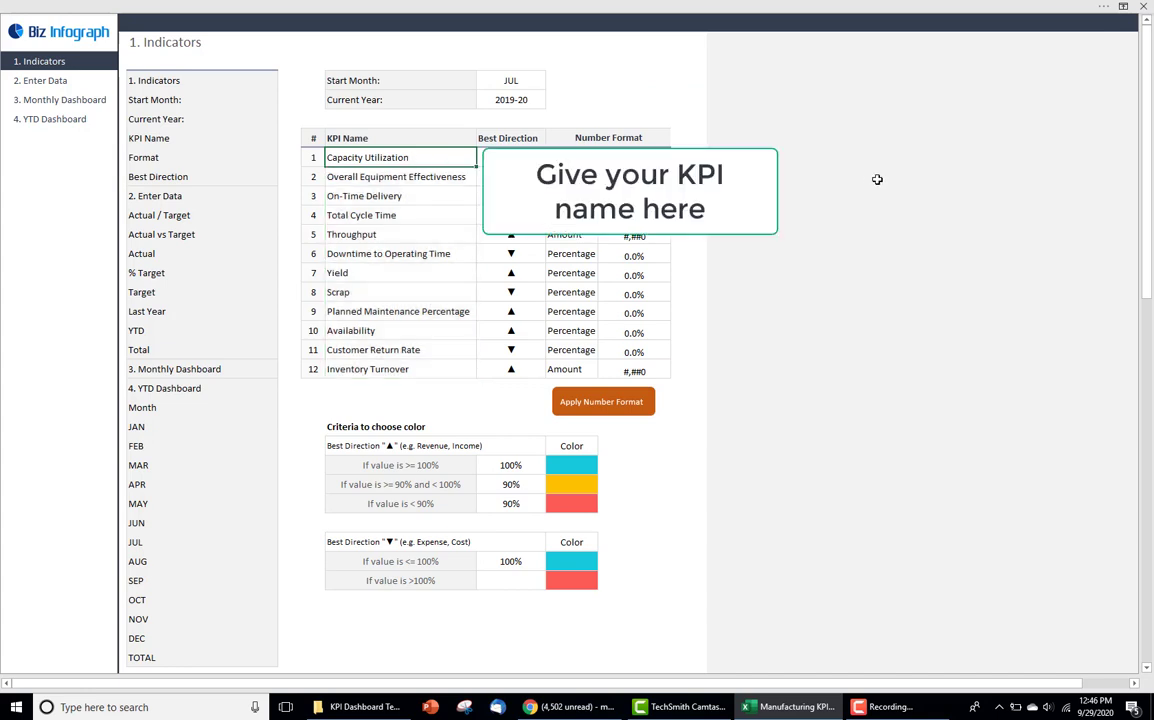
type("Capaci")
type("ty")
key("Return")
type("Ov")
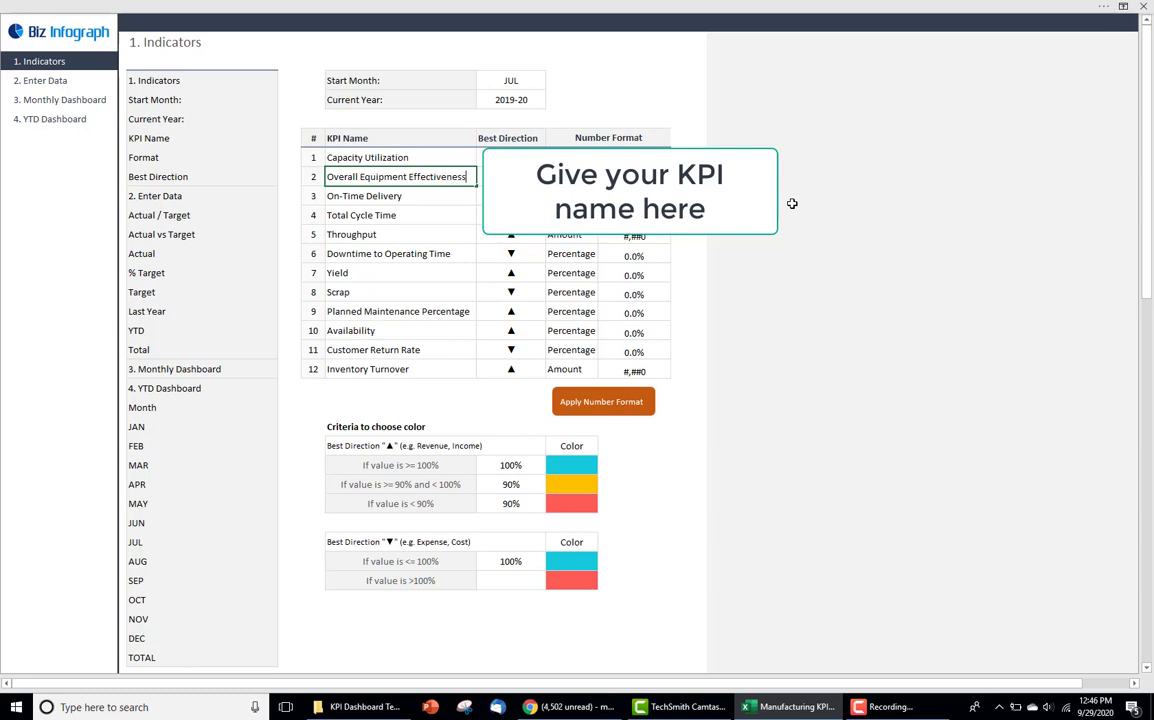
key("Down")
type("On")
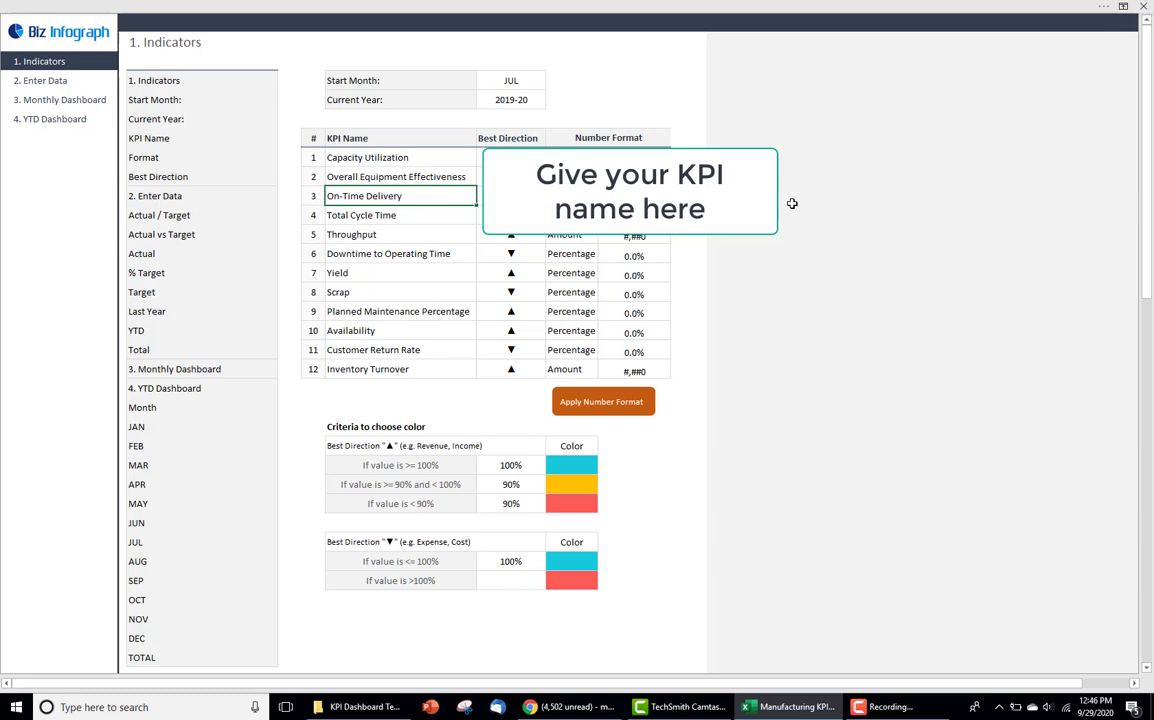
key("Down")
Retype Total Cycle Time and Throughput, then check the remaining KPI names down the column
type("To")
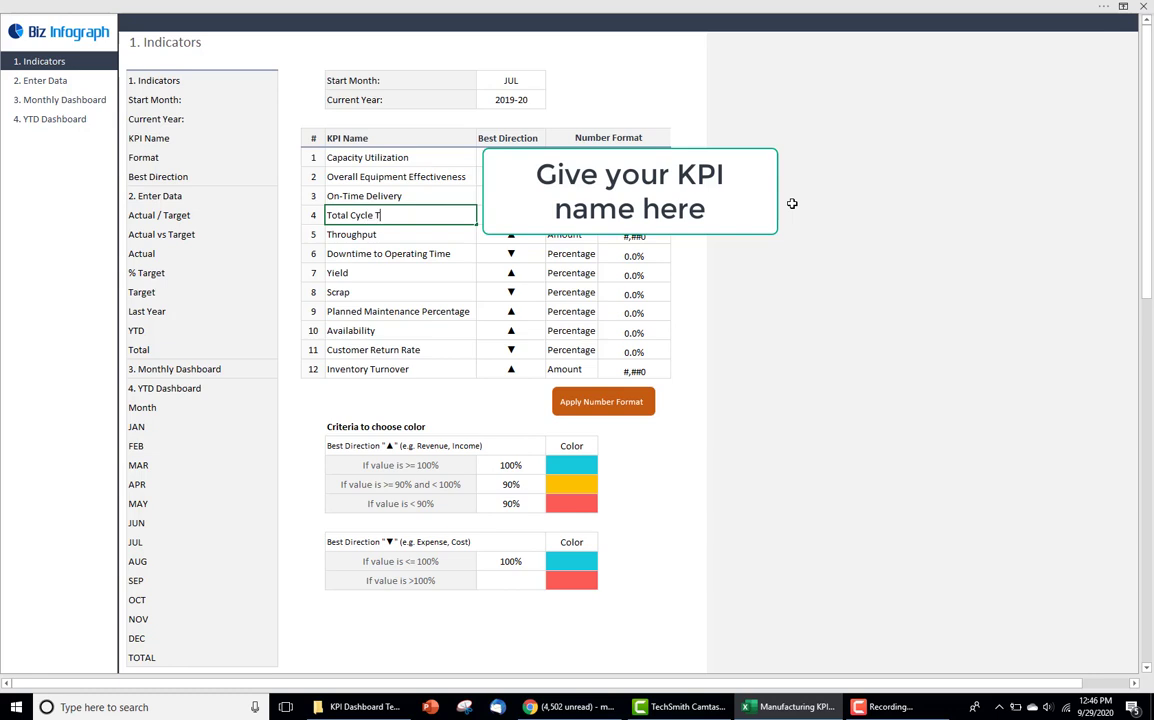
key("Return")
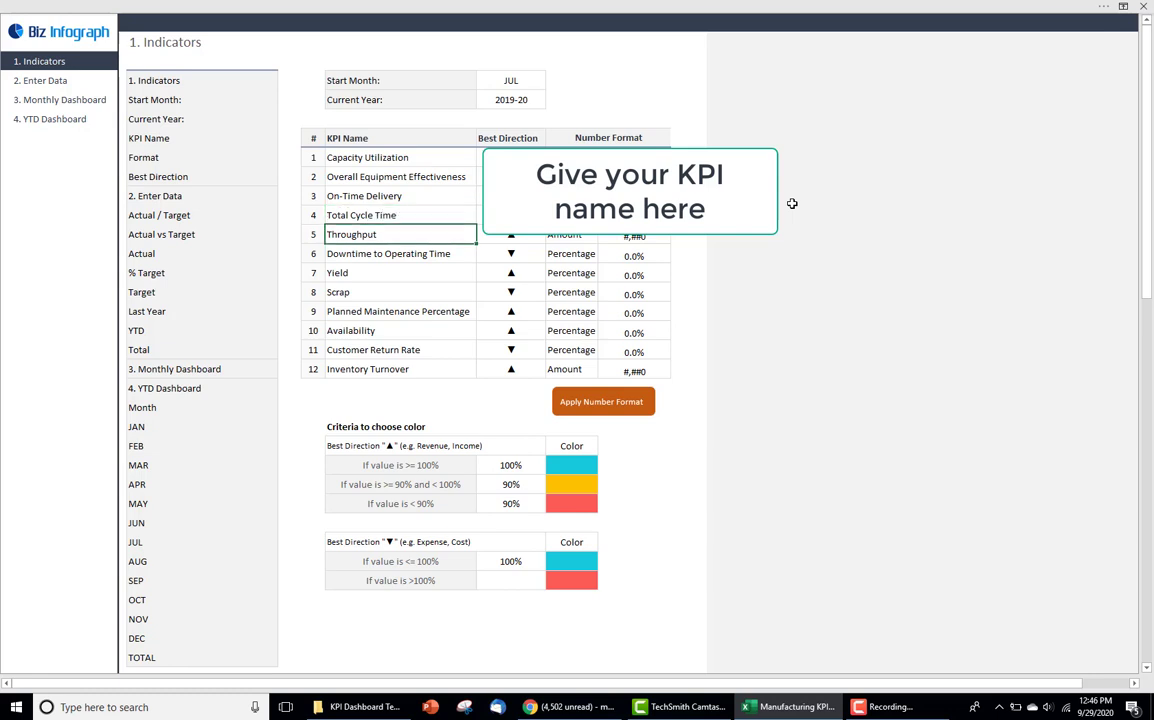
type("Th")
key("Return")
key("Return")
key("Return")
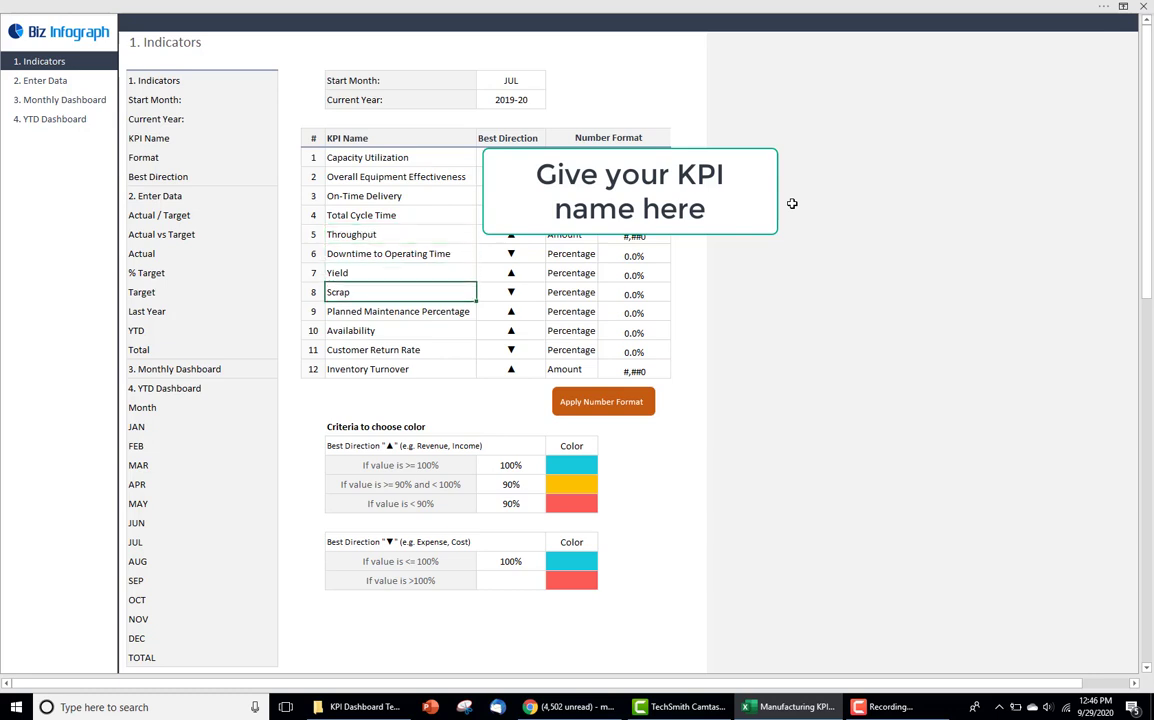
key("Return")
key("Return")
key("Return")
key("Return")
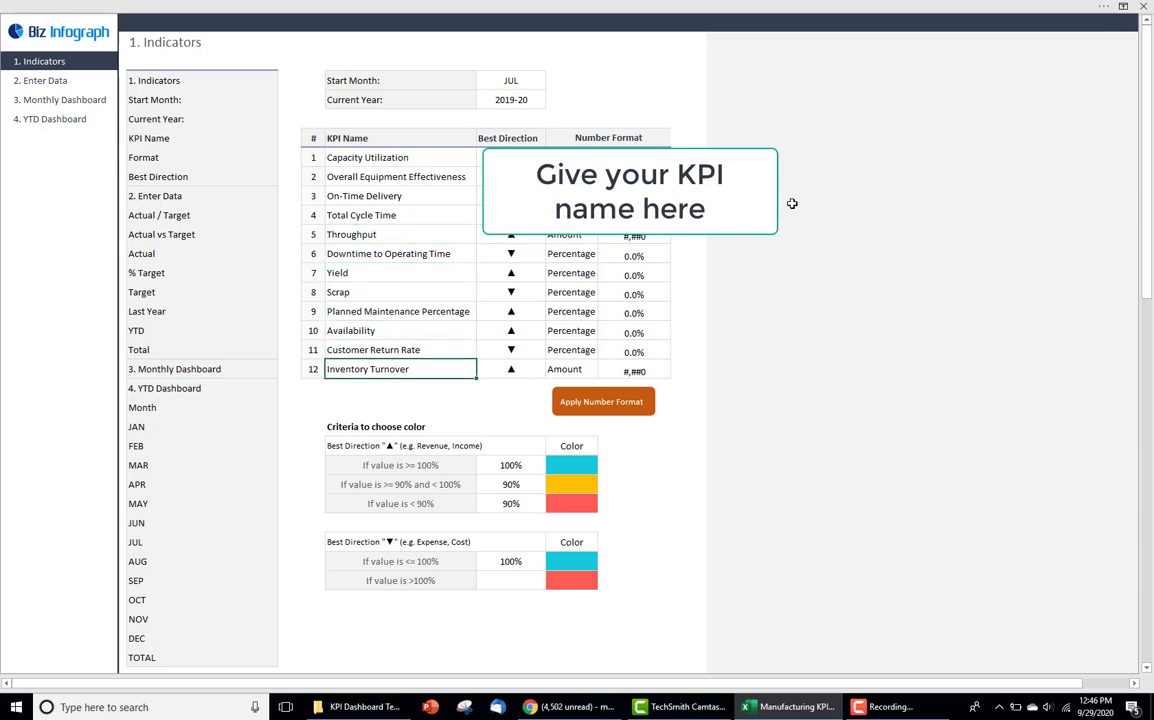
key("Return")
key("Up")
key("Up")
key("Up")
key("Up")
key("Up")
key("Up")
key("Up")
key("Up")
key("Up")
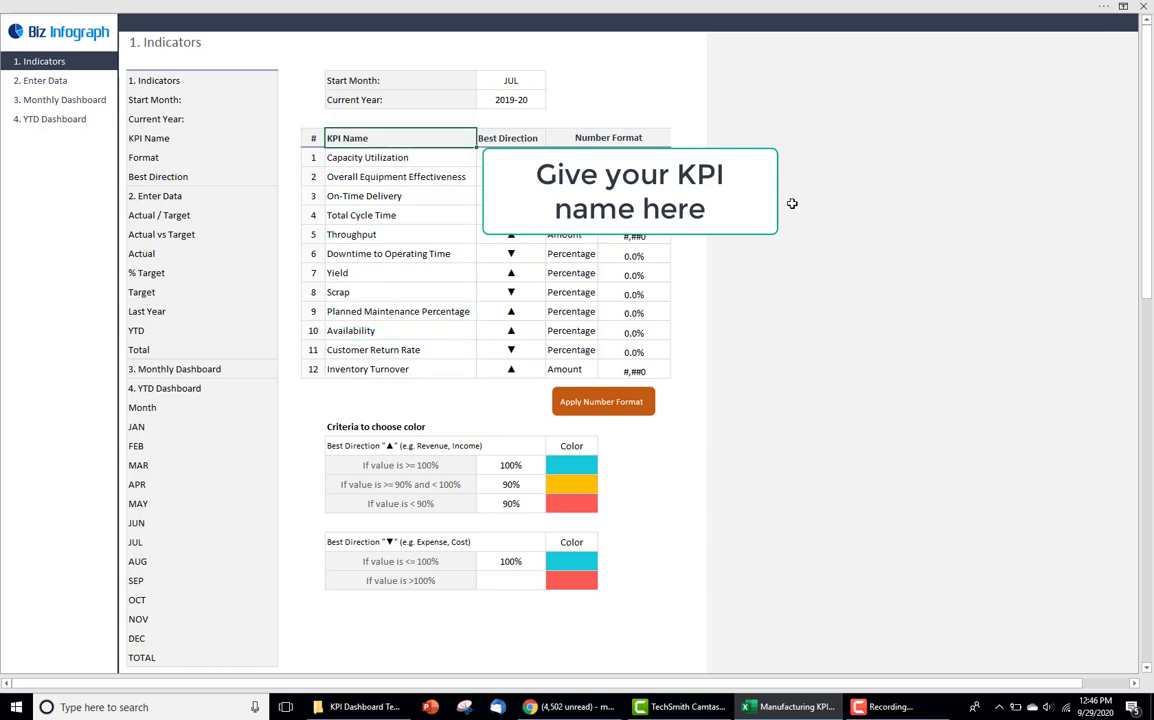
key("Down")
Set best direction ▲ for Capacity Utilization, OEE and On-Time Delivery, ▼ for Total Cycle Time
left_click(508, 158)
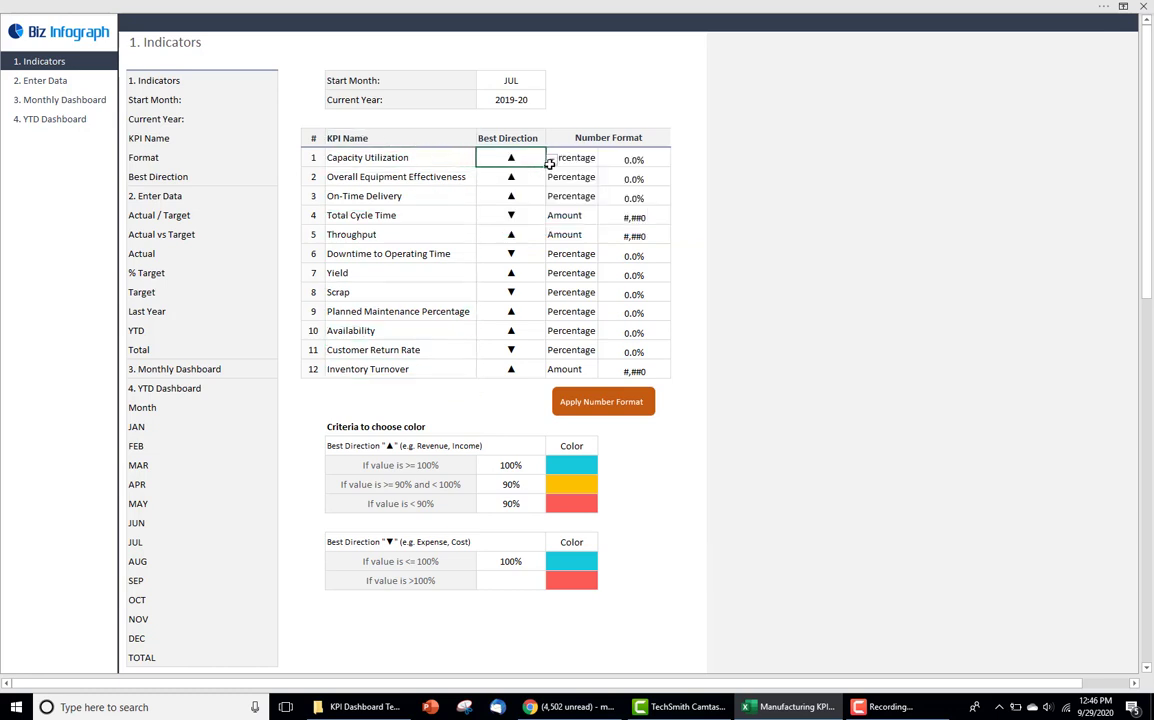
left_click(540, 181)
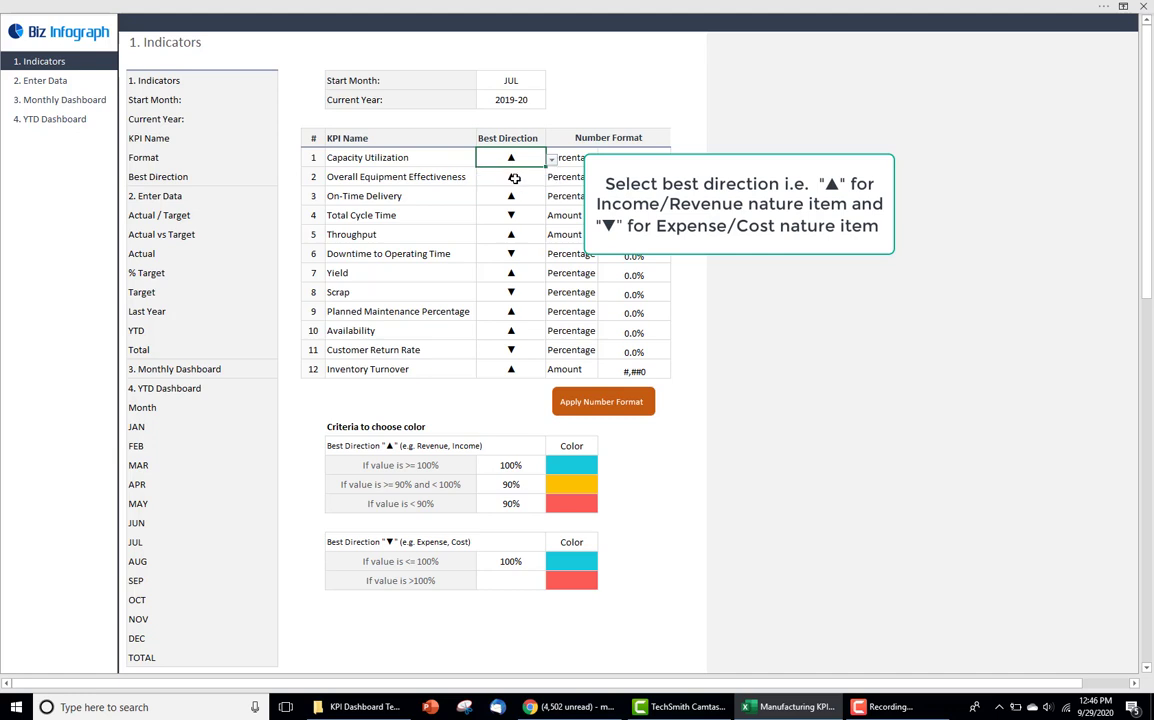
left_click(553, 183)
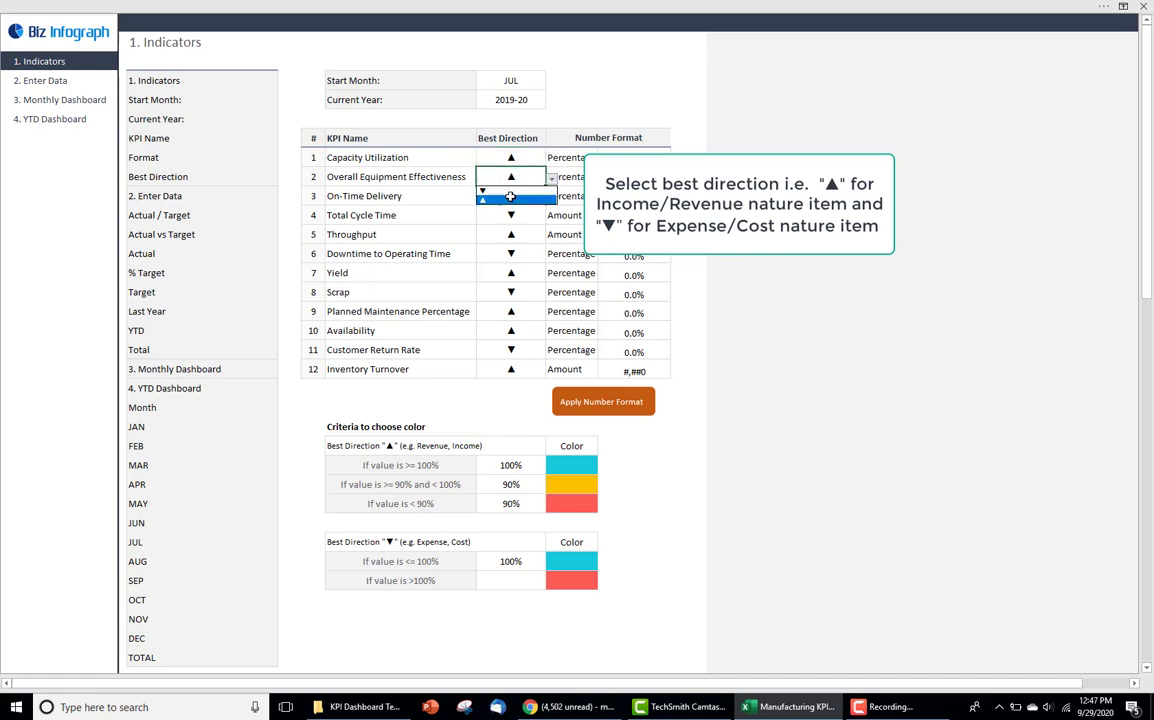
left_click(515, 193)
left_click(519, 196)
left_click(551, 197)
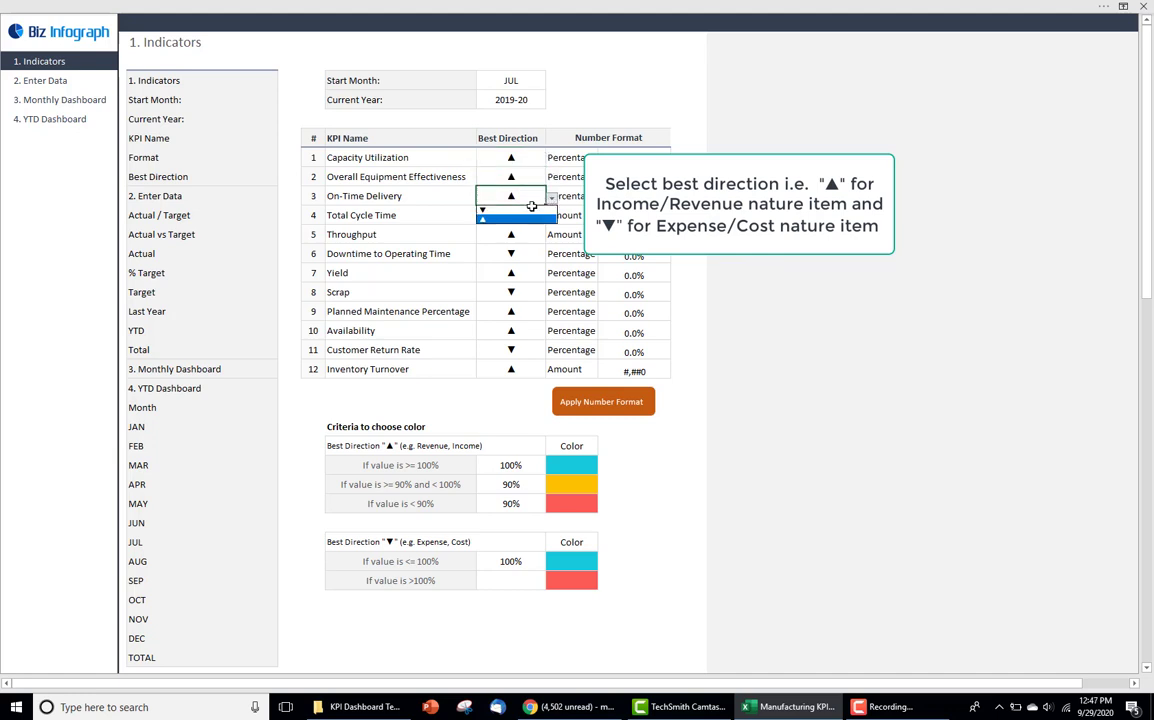
left_click(515, 205)
left_click(519, 214)
left_click(551, 217)
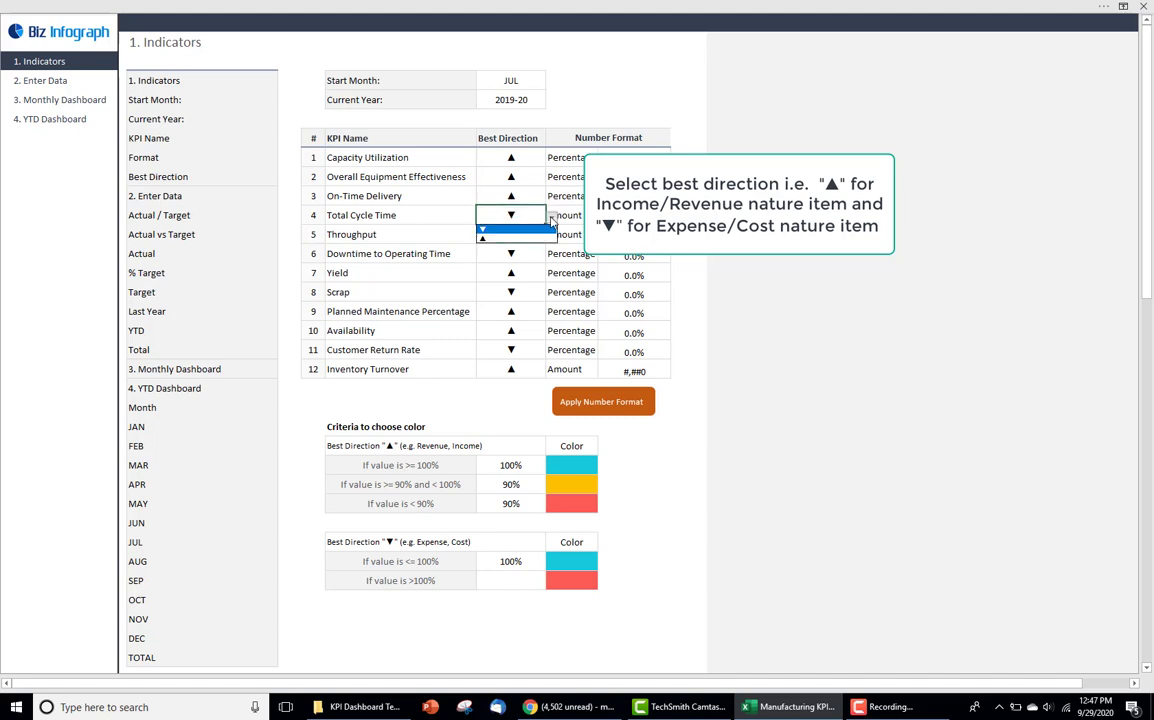
left_click(493, 228)
Set ▲ for Throughput and ▼ for Downtime to Operating Time, then check Yield through Inventory Turnover
left_click(517, 234)
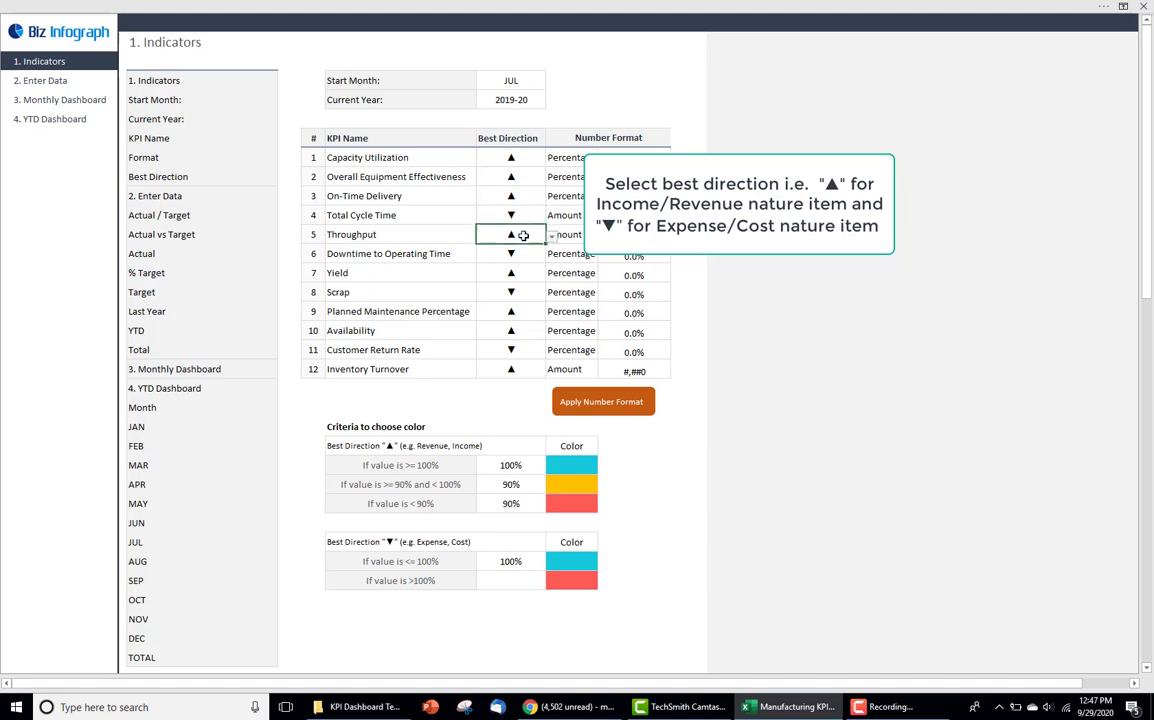
left_click(555, 236)
left_click(510, 245)
left_click(523, 253)
left_click(551, 256)
left_click(508, 266)
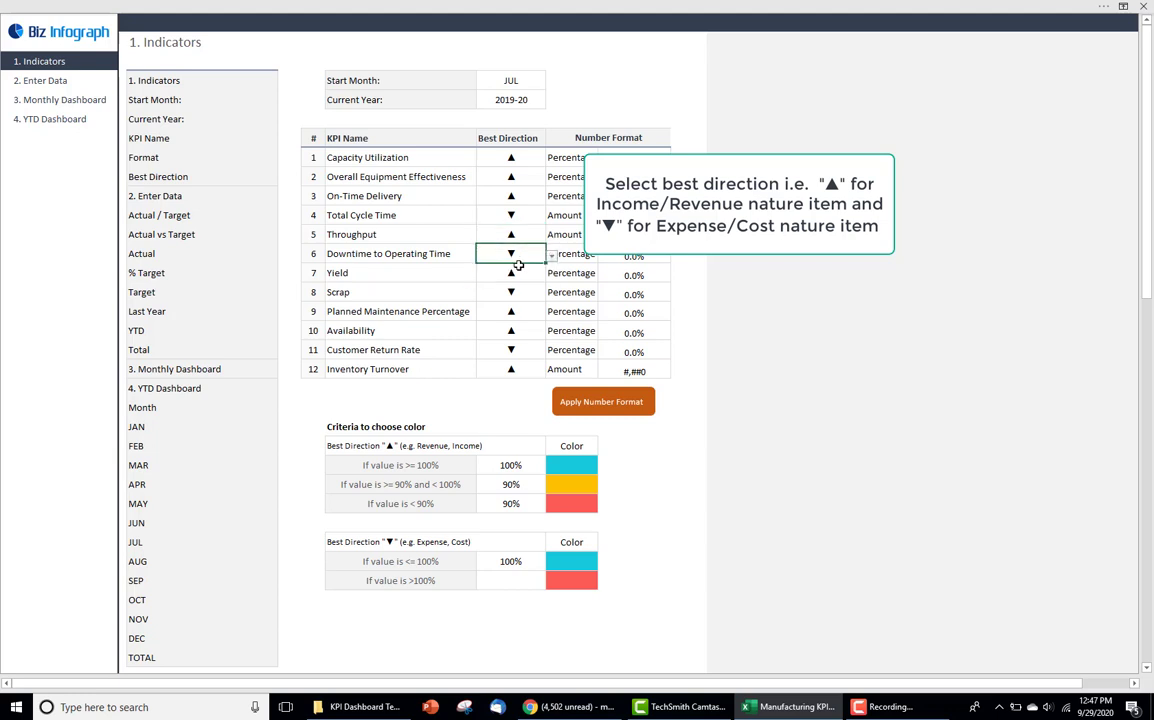
left_click(522, 273)
left_click(520, 292)
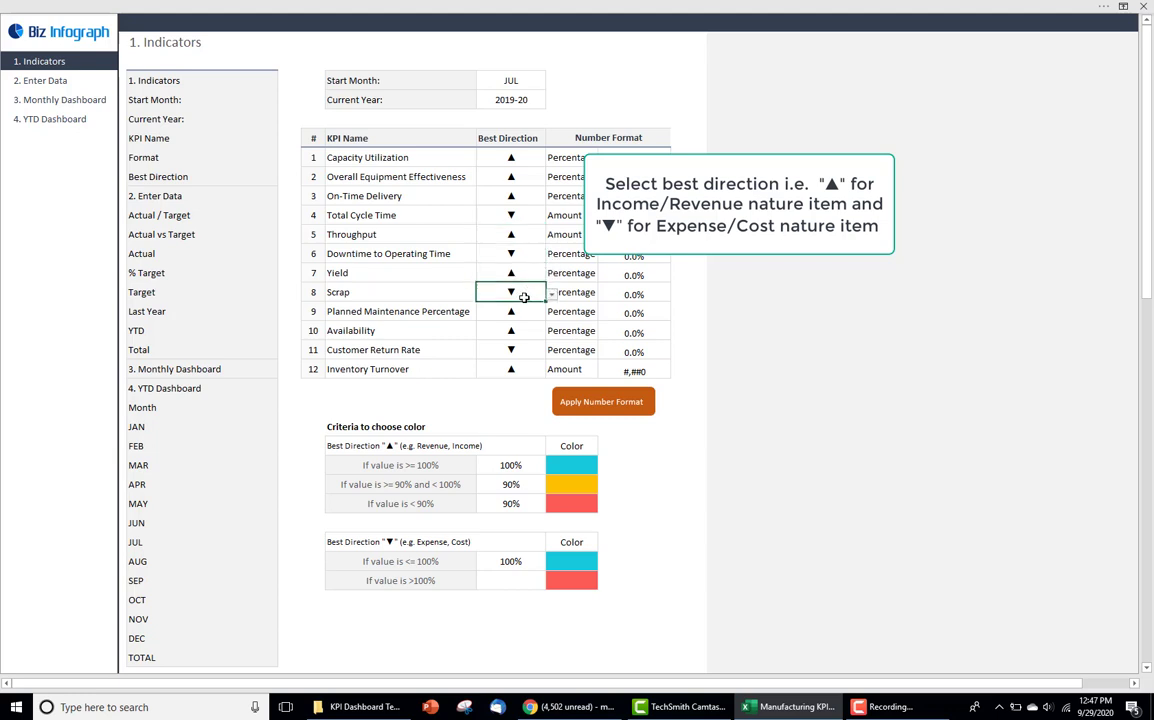
left_click(519, 311)
left_click(516, 326)
left_click(514, 349)
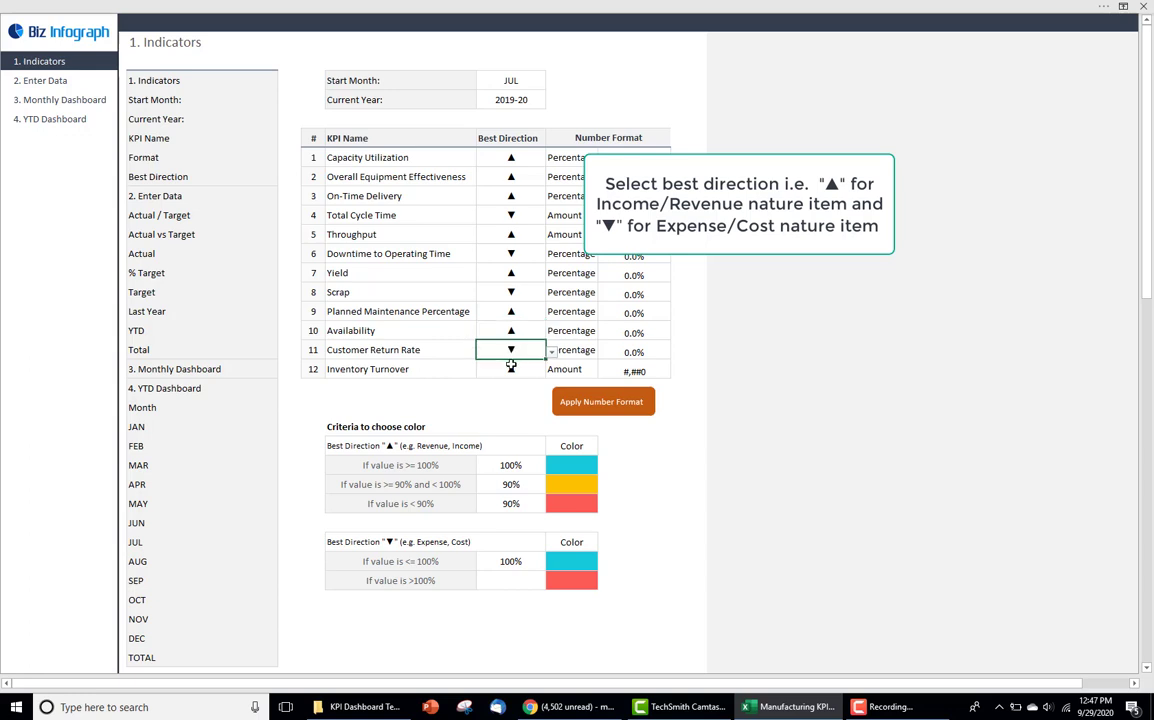
left_click(510, 367)
Set Capacity Utilization and Overall Equipment Effectiveness number formats to Percentage
left_click(572, 158)
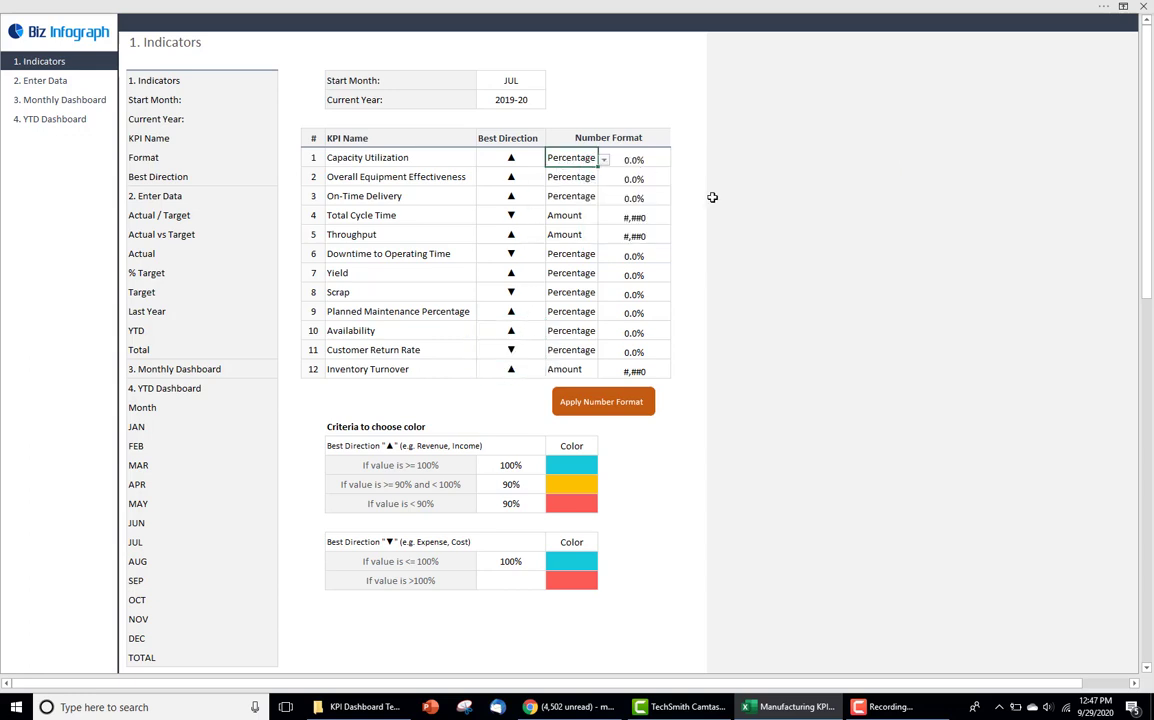
left_click(605, 160)
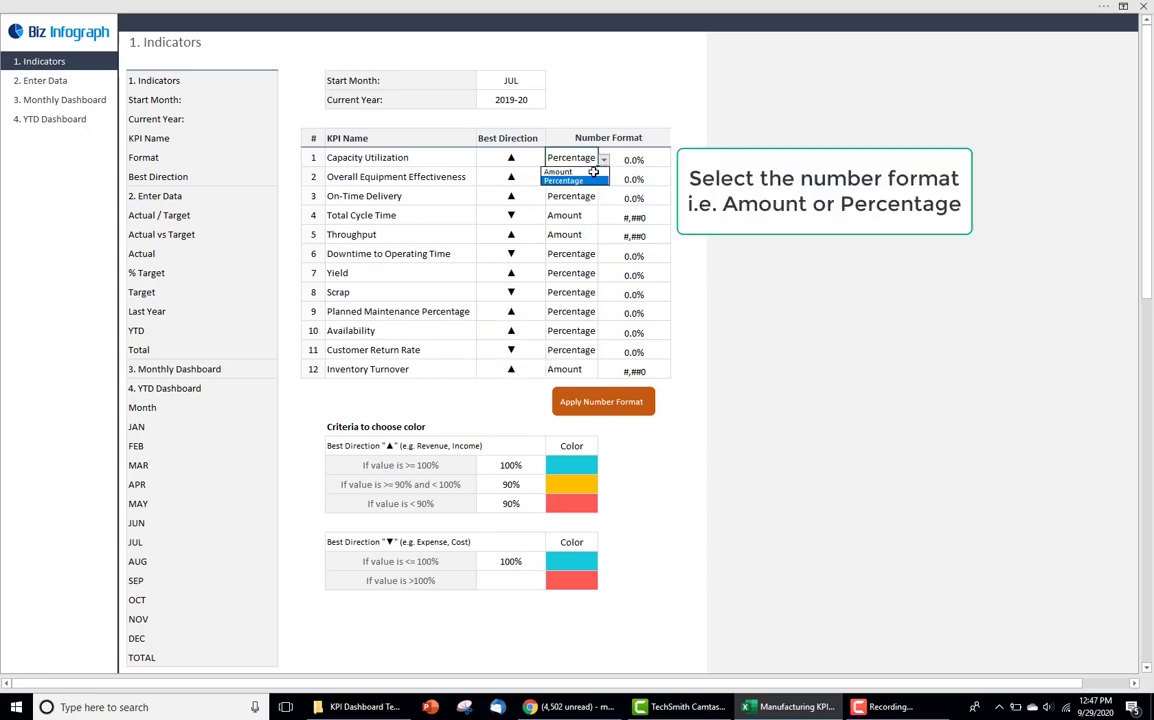
left_click(598, 170)
left_click(604, 160)
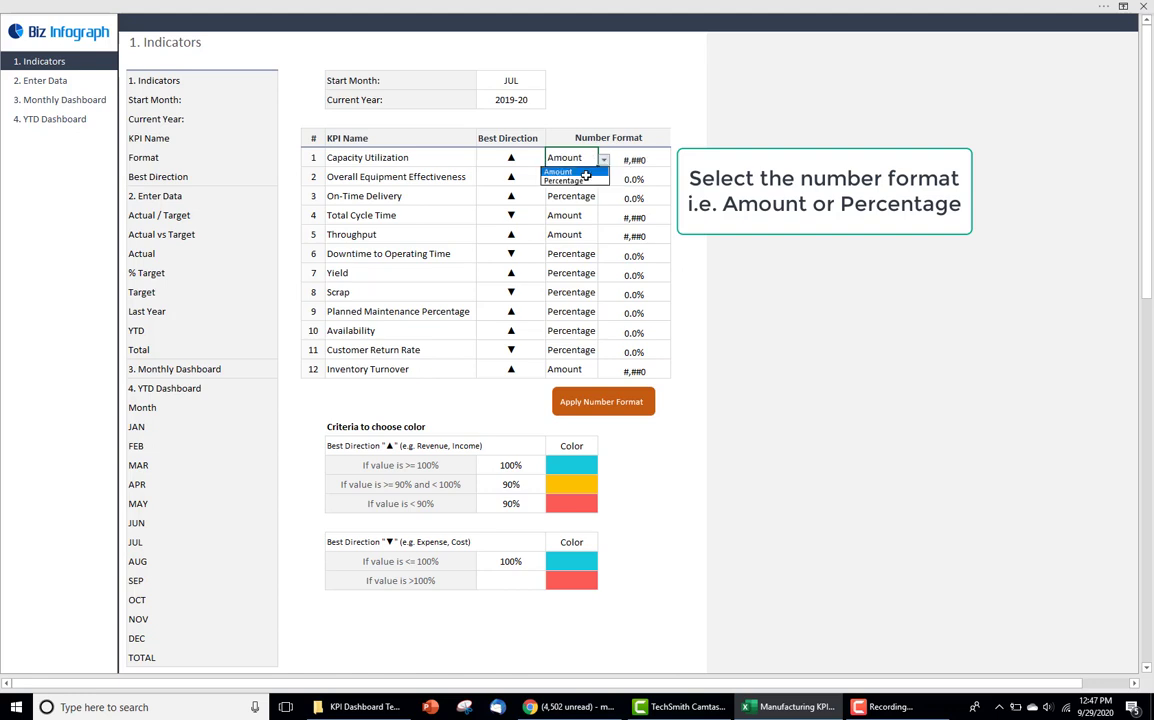
left_click(580, 178)
left_click(580, 178)
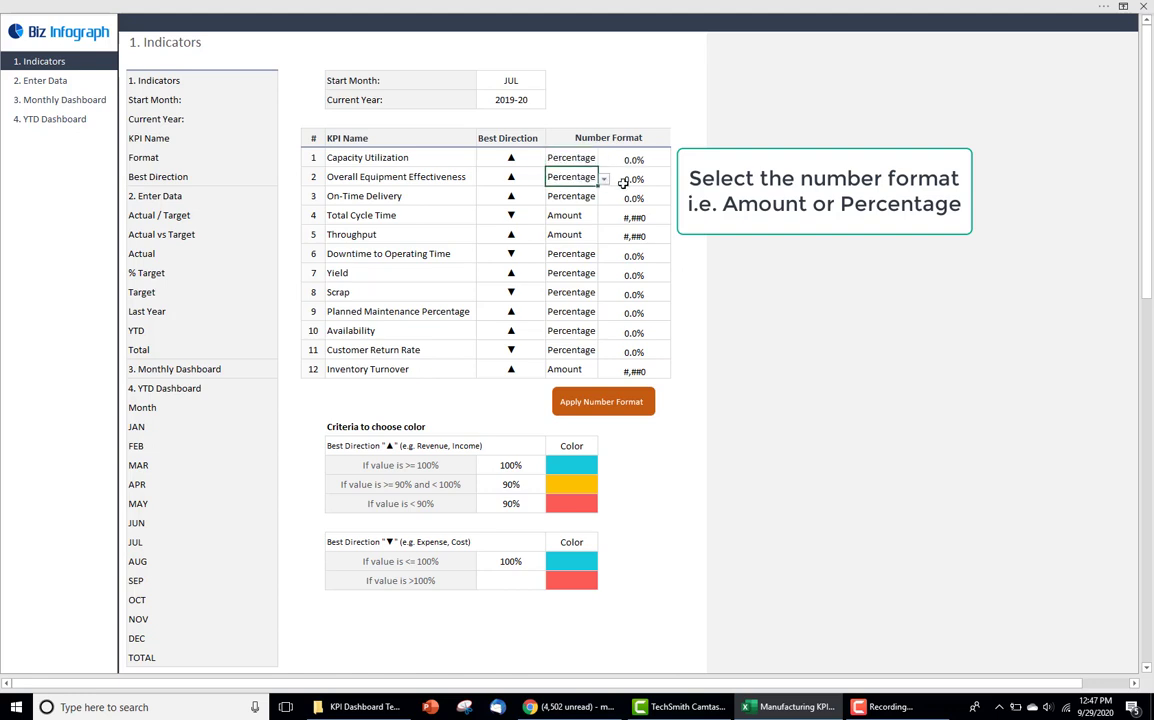
left_click(603, 178)
left_click(558, 190)
left_click(603, 178)
left_click(563, 199)
Set On-Time Delivery to Percentage and Total Cycle Time to Amount
left_click(590, 196)
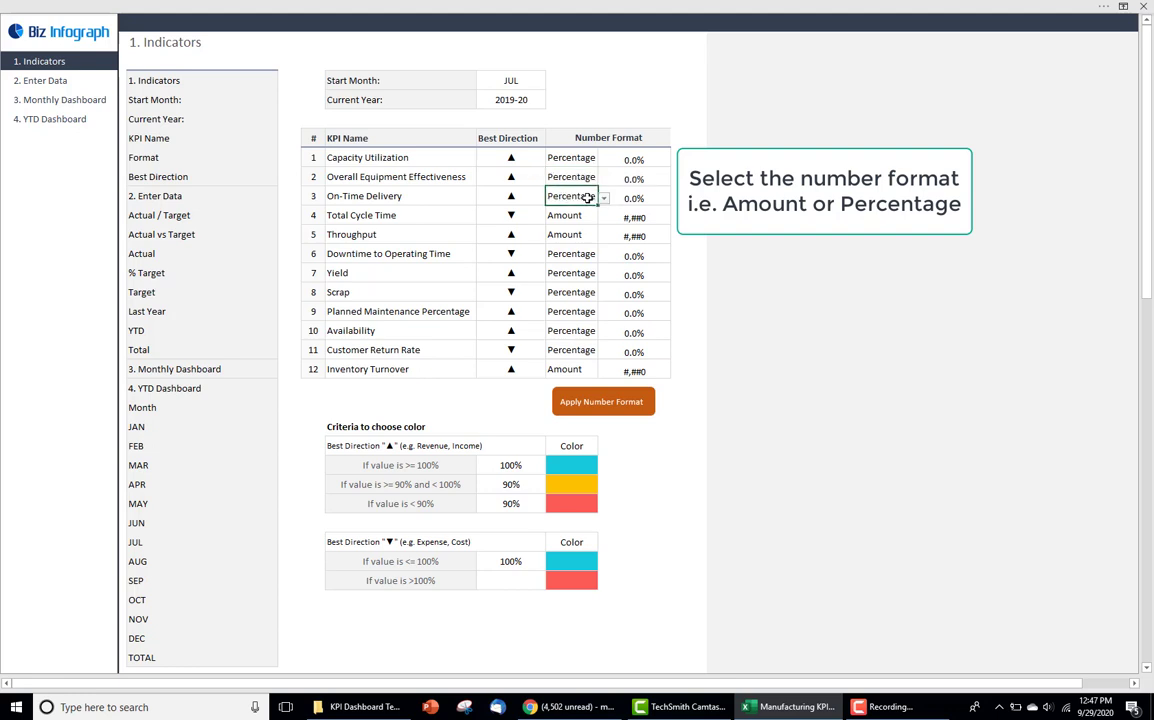
left_click(604, 198)
left_click(558, 209)
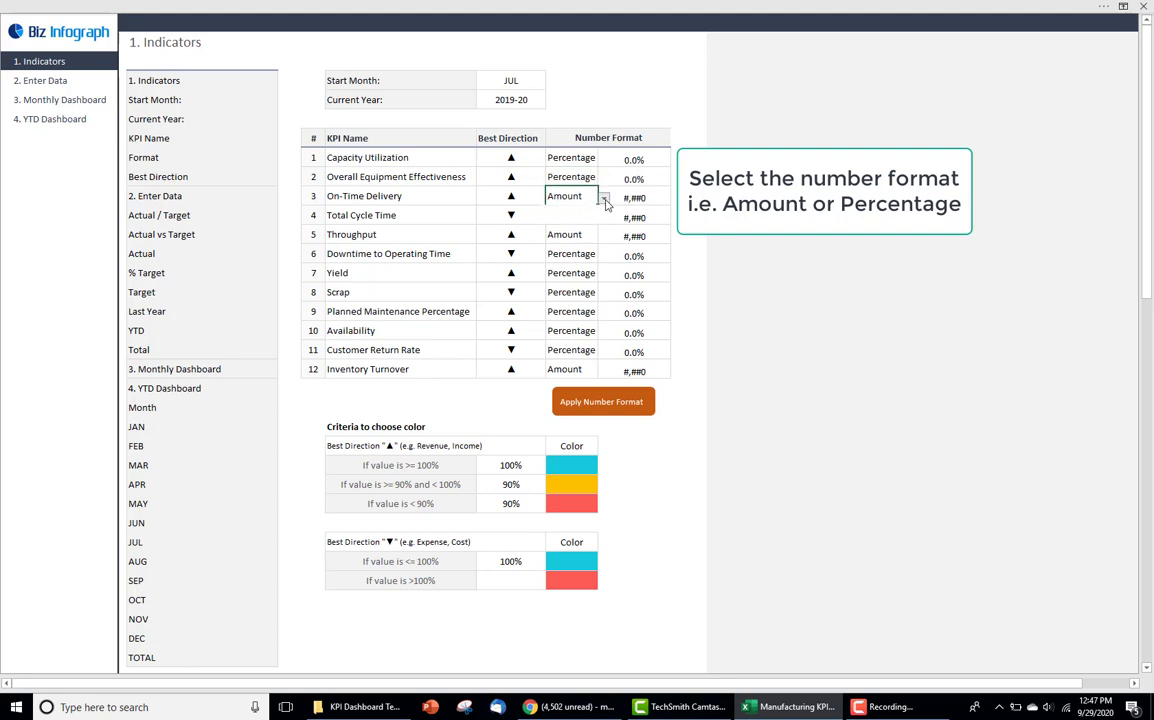
left_click(604, 198)
left_click(577, 219)
left_click(590, 217)
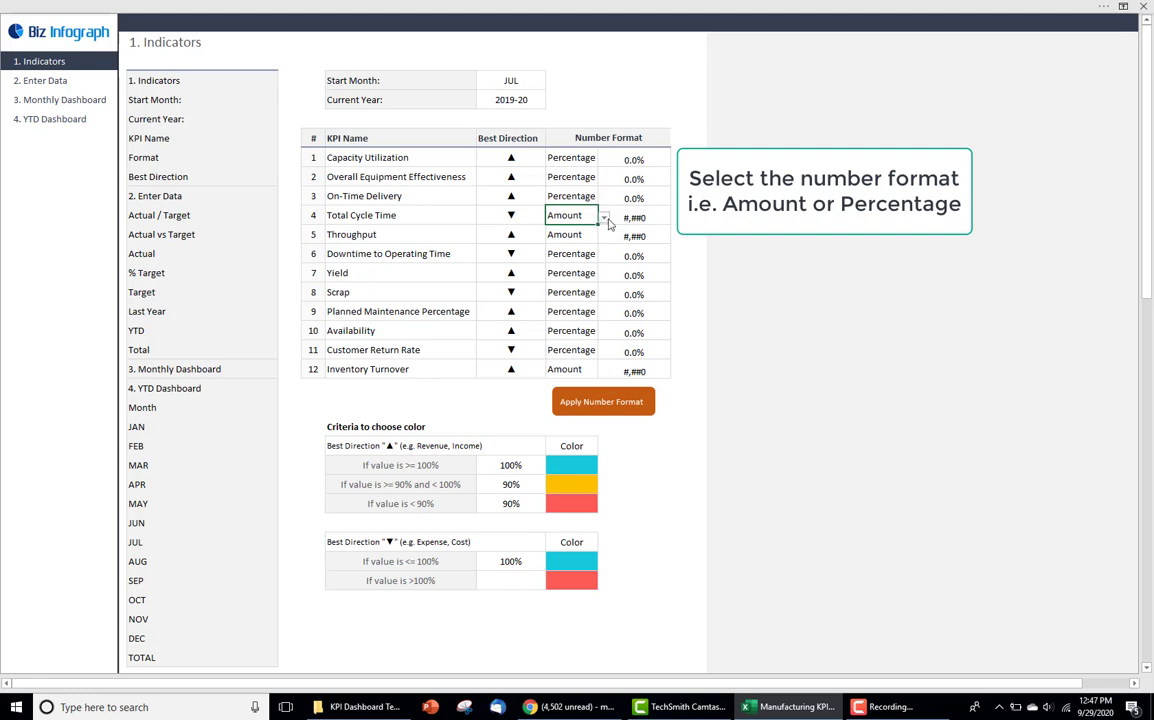
left_click(604, 217)
left_click(572, 238)
left_click(604, 217)
left_click(580, 232)
Review the remaining KPI formats down to Inventory Turnover and apply the number formats
left_click(578, 236)
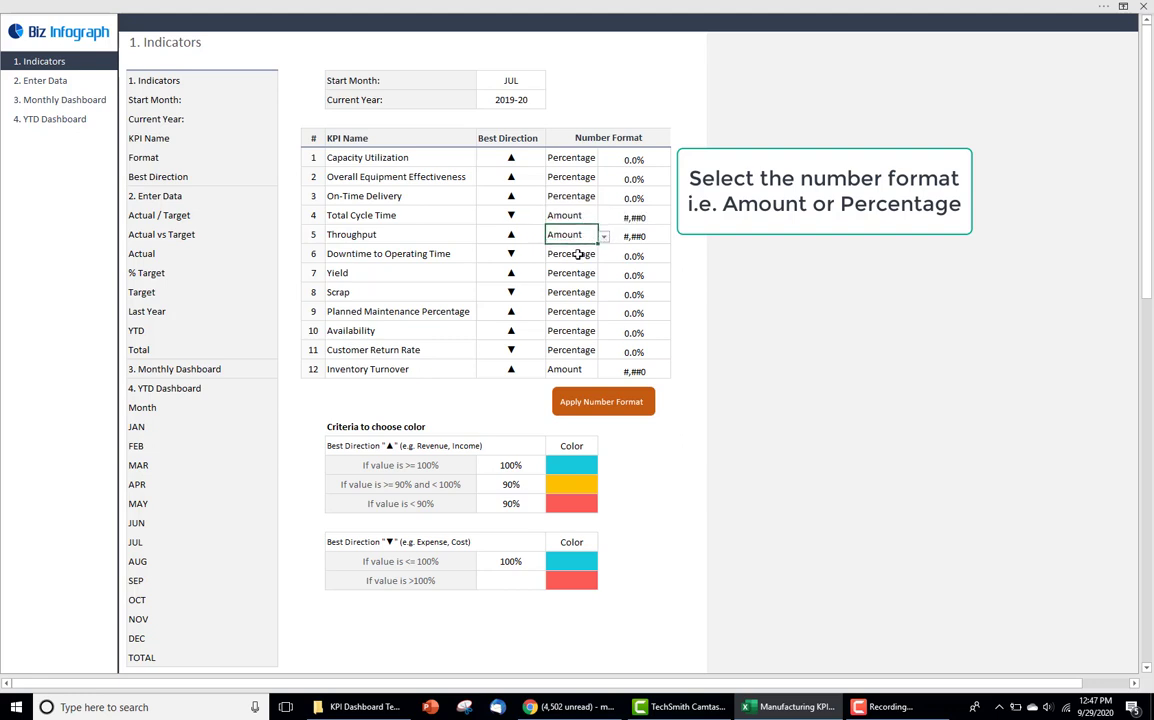
left_click(578, 254)
left_click(578, 273)
left_click(578, 292)
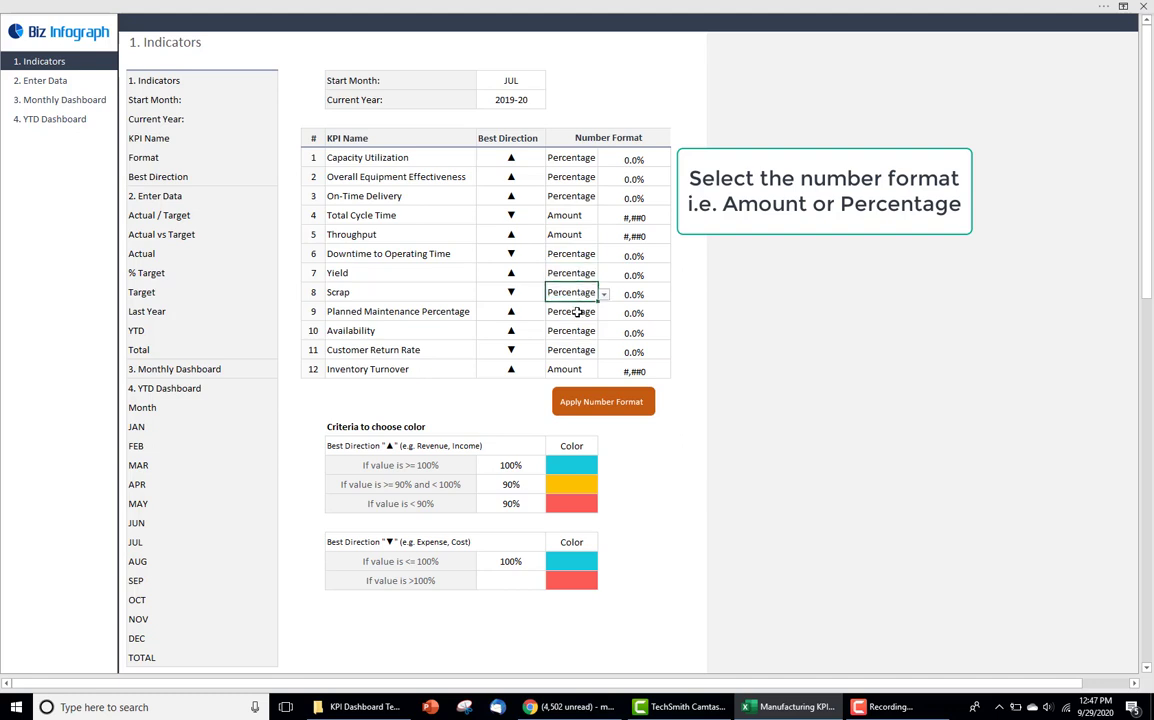
key("Down")
key("Down")
key("Down")
key("Down")
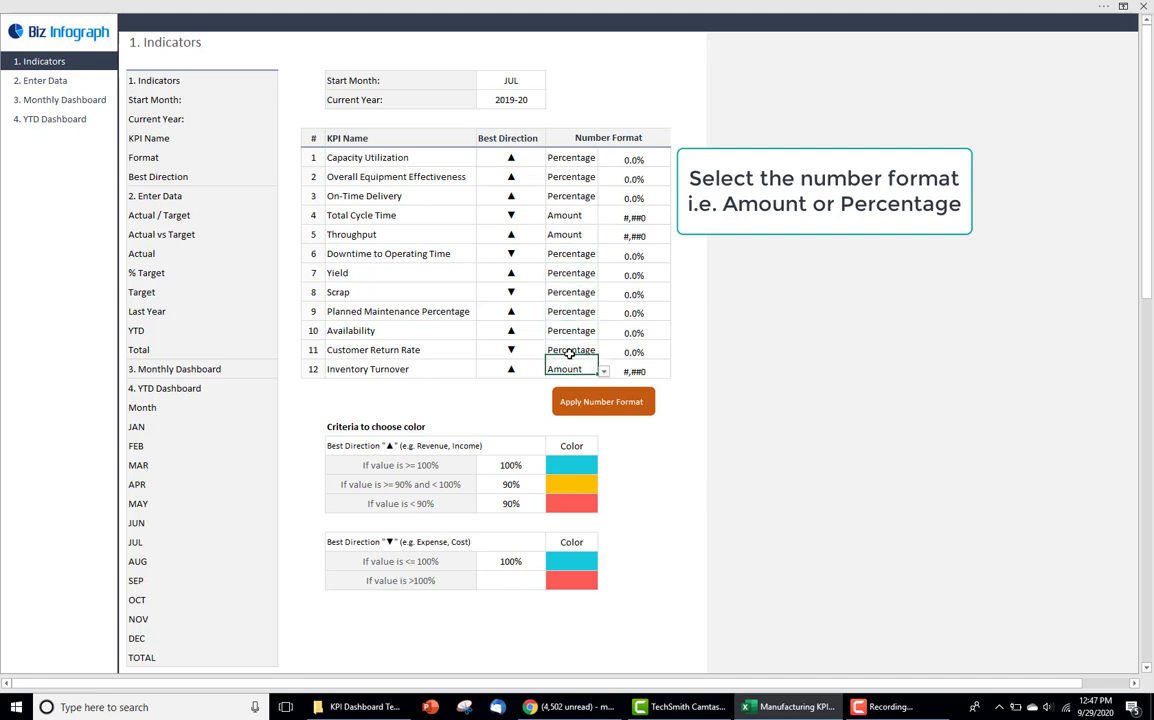
left_click(630, 160)
left_click(674, 434)
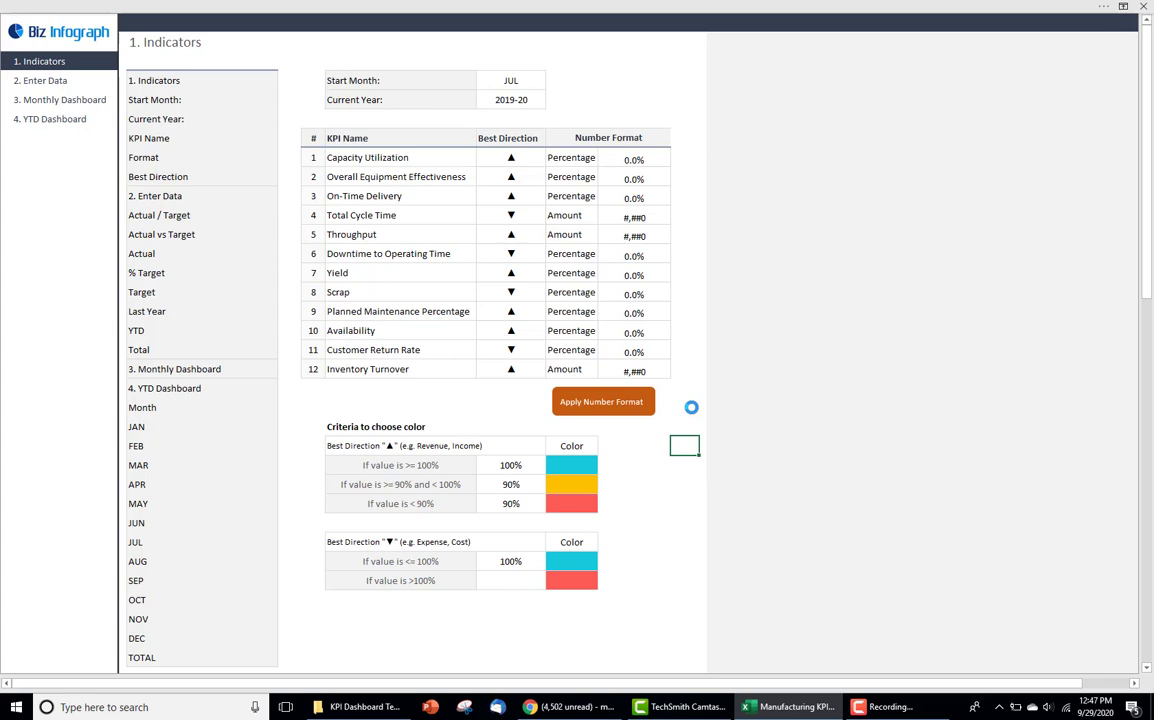
left_click(713, 383)
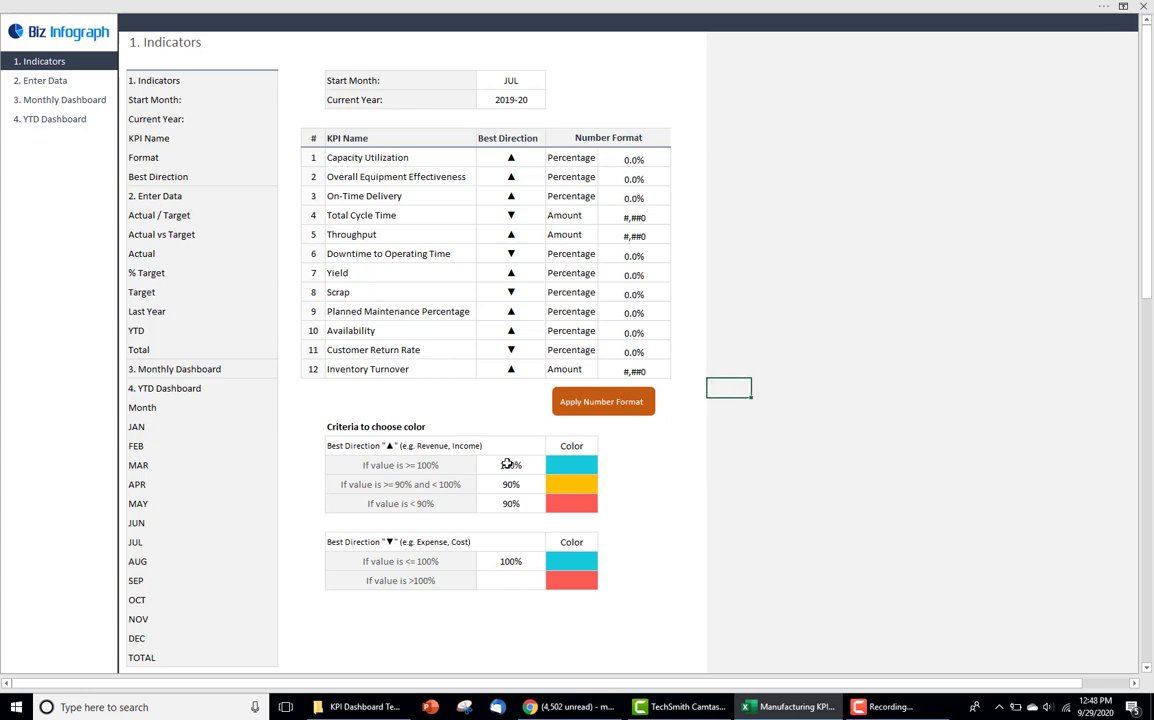
left_click(507, 464)
left_click(510, 483)
type("85")
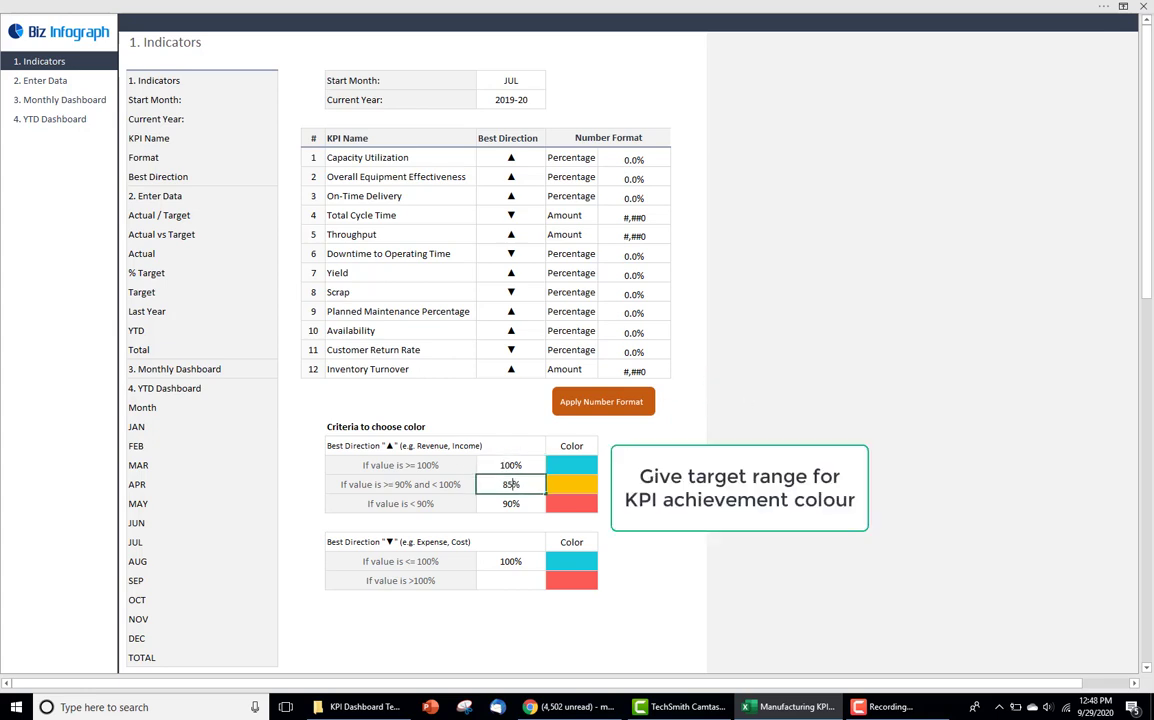
key("Return")
key("Return")
key("Tab")
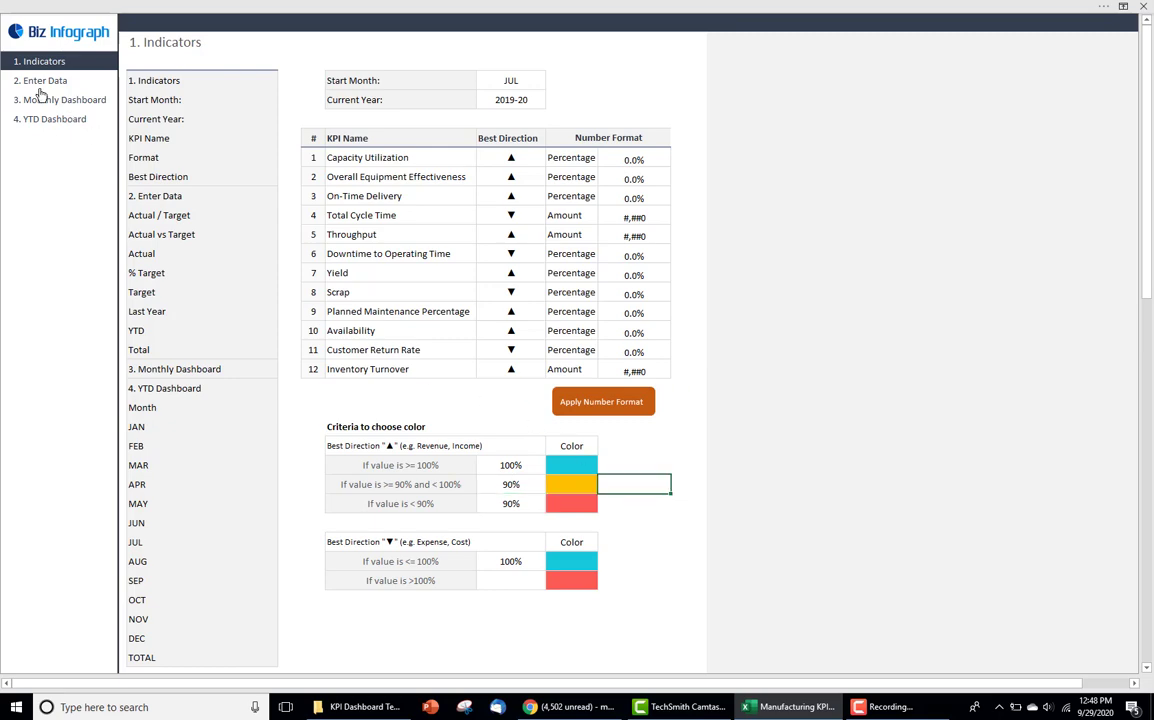
On Enter Data, clear Capacity Utilization and OEE monthly and year-to-date sample values
left_click(42, 80)
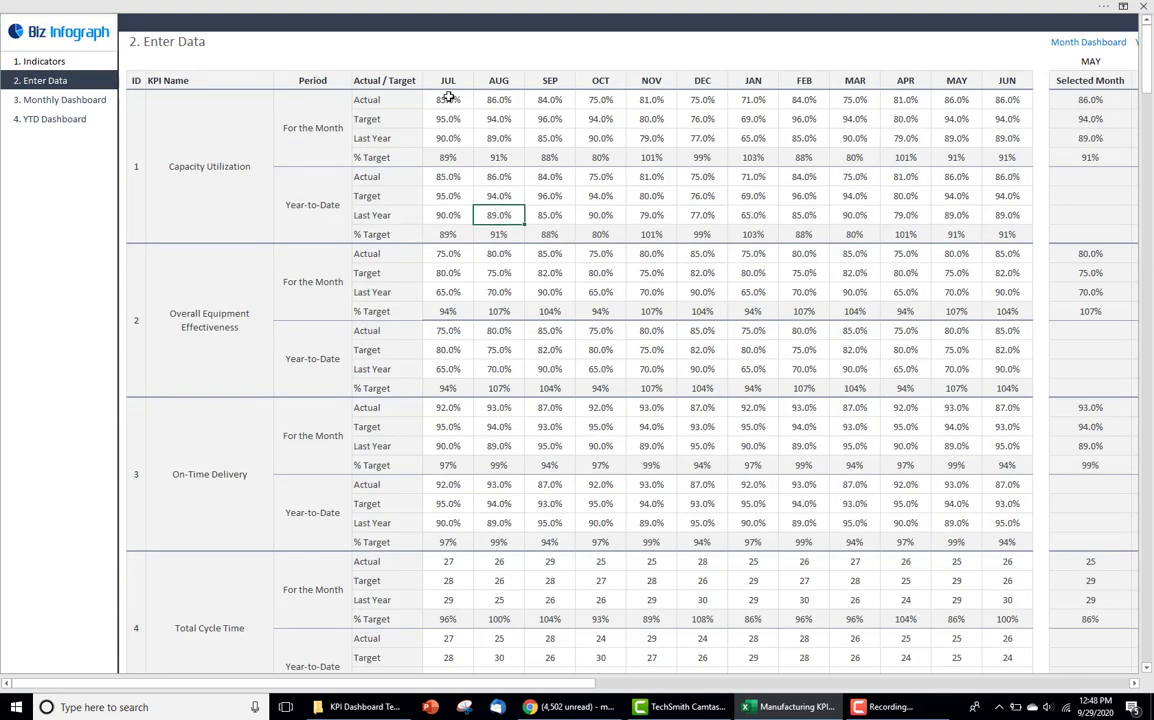
left_click_drag(449, 99, 1007, 138)
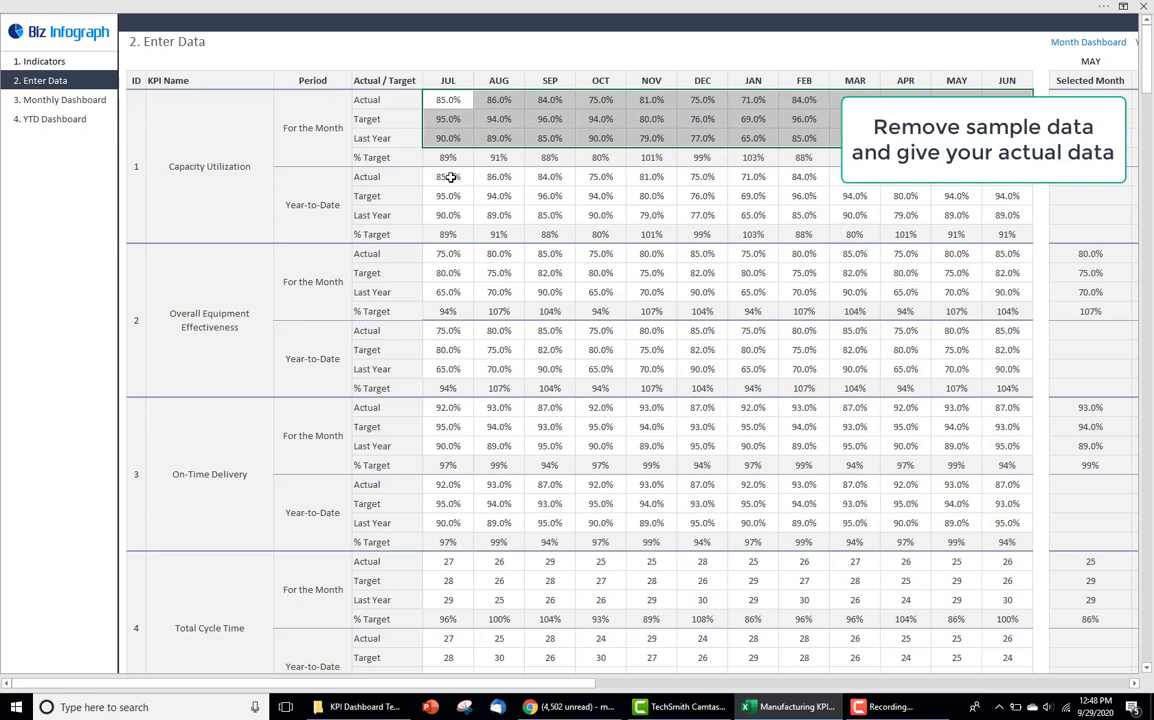
left_click_drag(449, 177, 1007, 215)
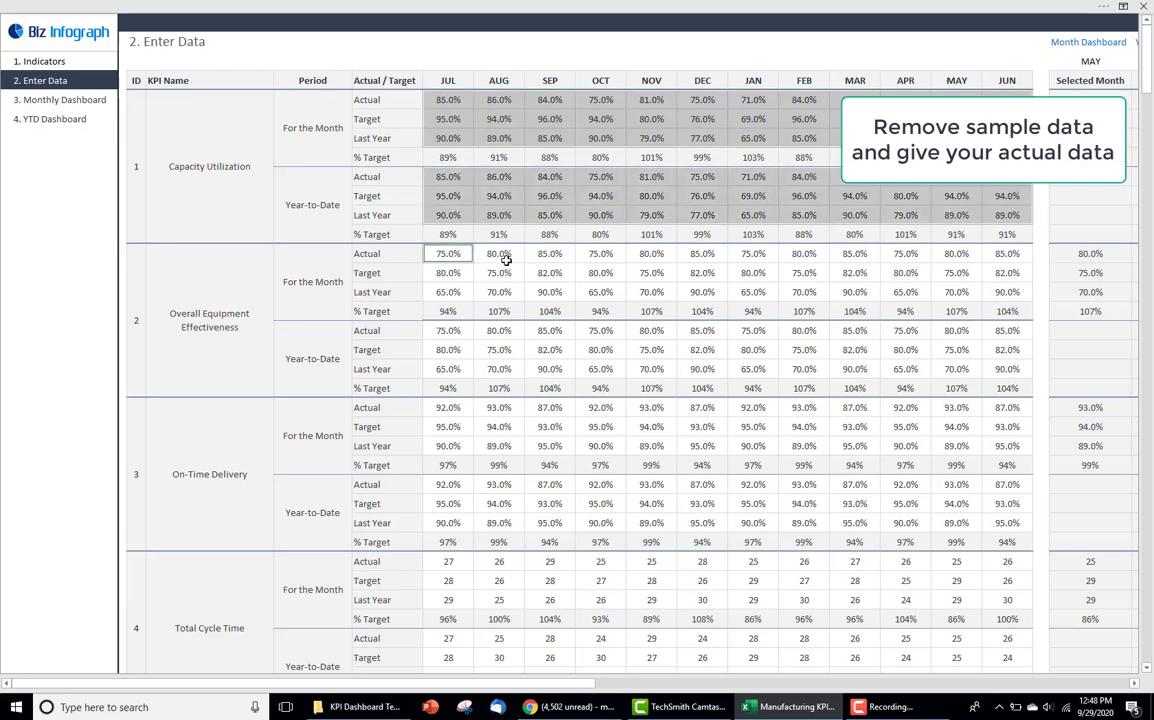
left_click_drag(506, 260, 997, 296)
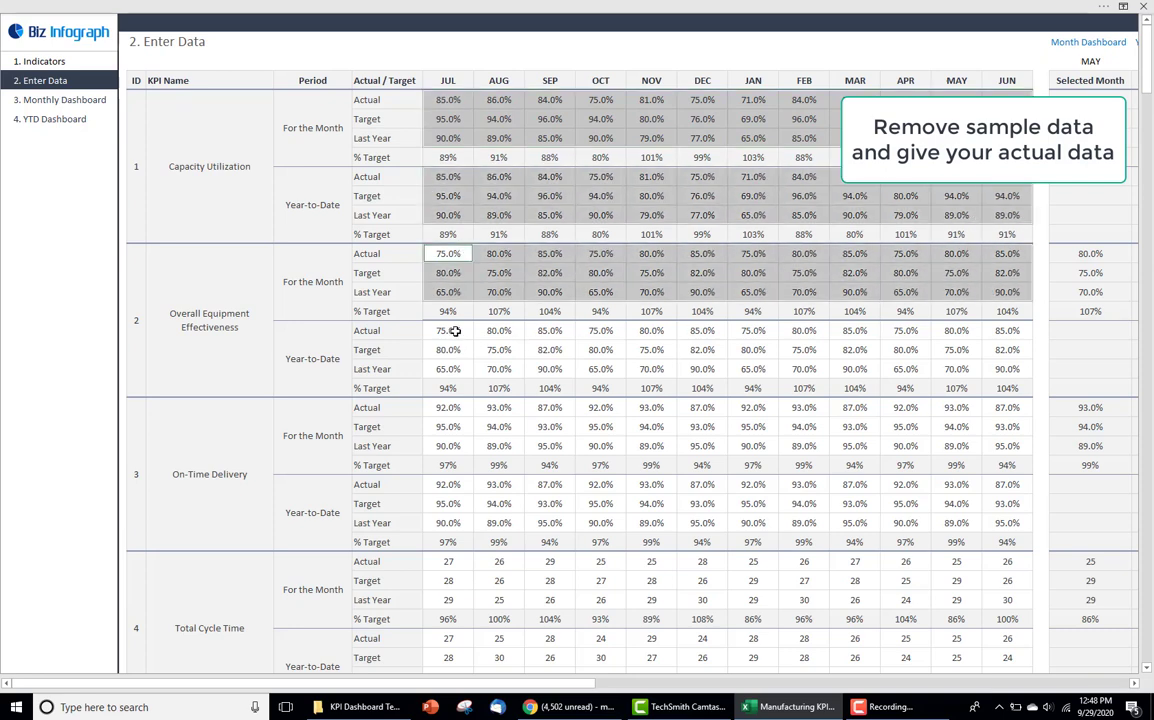
left_click_drag(451, 330, 995, 368)
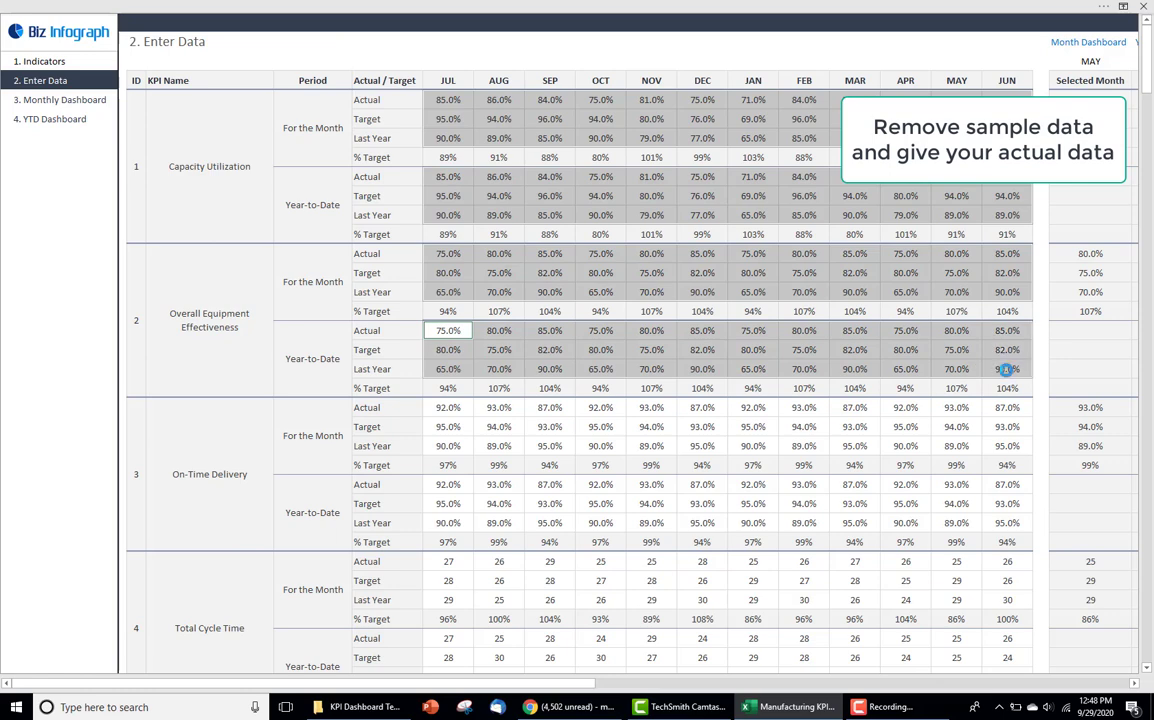
key("Delete")
Clear the On-Time Delivery, Total Cycle Time and Throughput monthly and year-to-date sample values
left_click(499, 426)
scroll(515, 420, "down", 3)
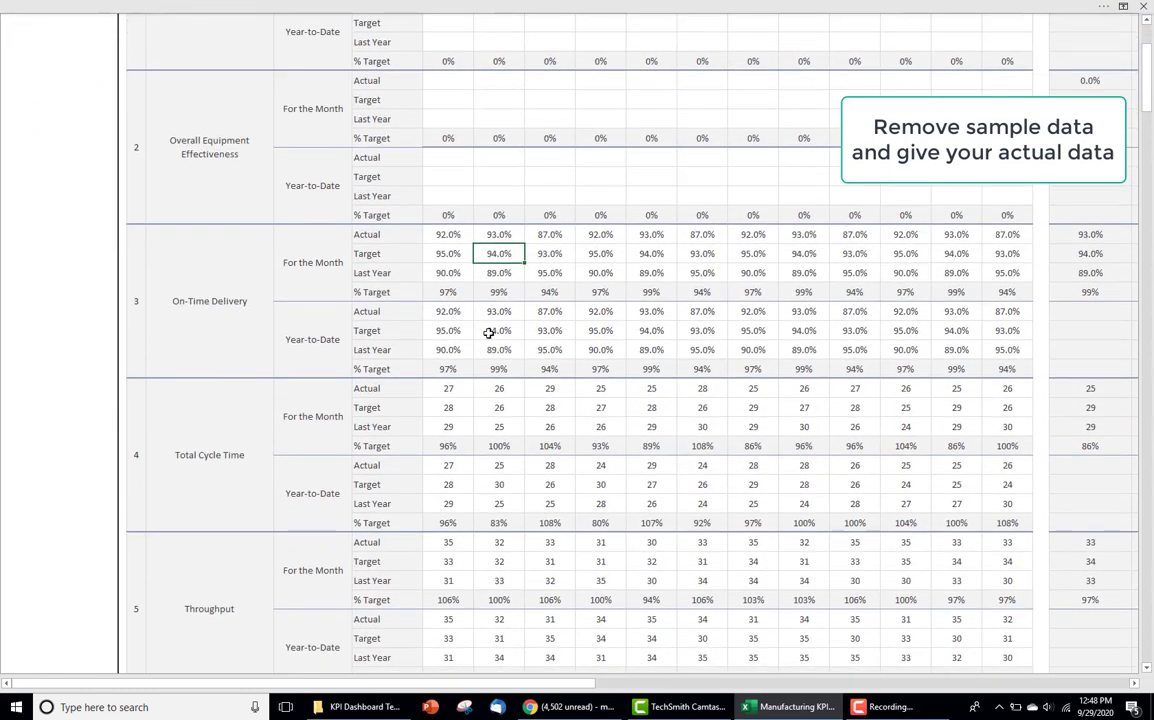
left_click_drag(445, 233, 1007, 272)
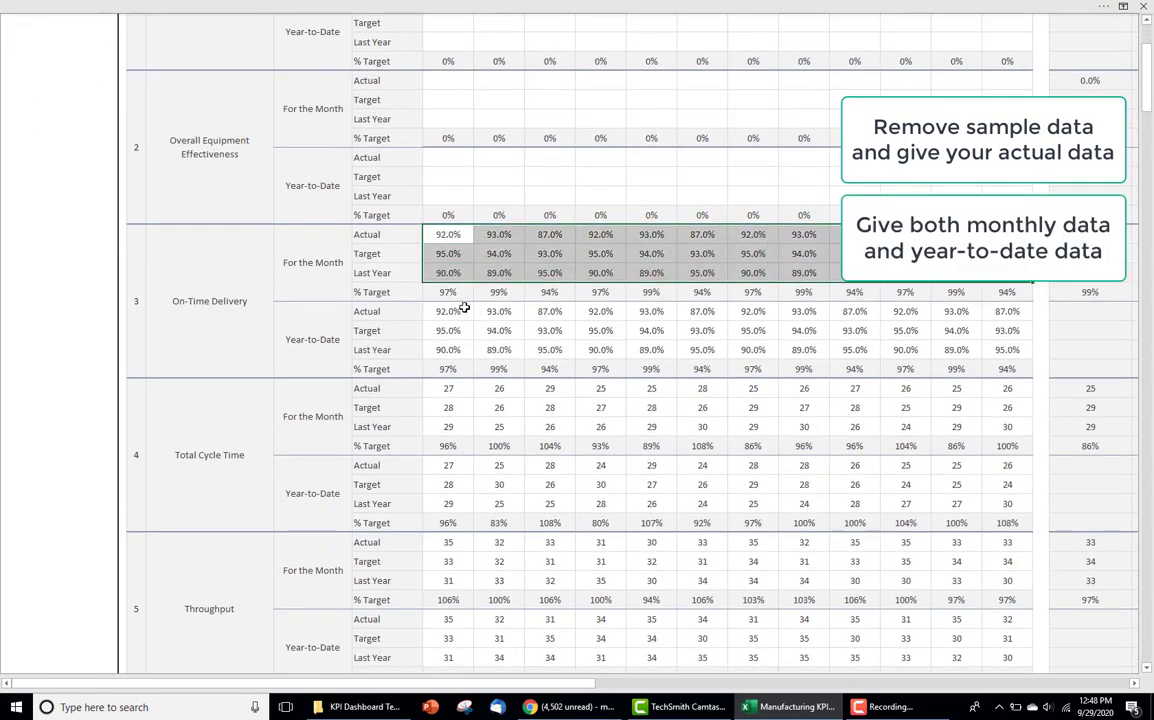
mouse_move(464, 308)
left_mouse_down()
mouse_move(958, 355)
mouse_move(1018, 349)
left_mouse_up()
key("ctrl+c")
left_click_drag(463, 393, 991, 427)
mouse_move(470, 467)
left_mouse_down()
mouse_move(683, 470)
mouse_move(1006, 507)
left_mouse_up()
left_click_drag(448, 542, 968, 582)
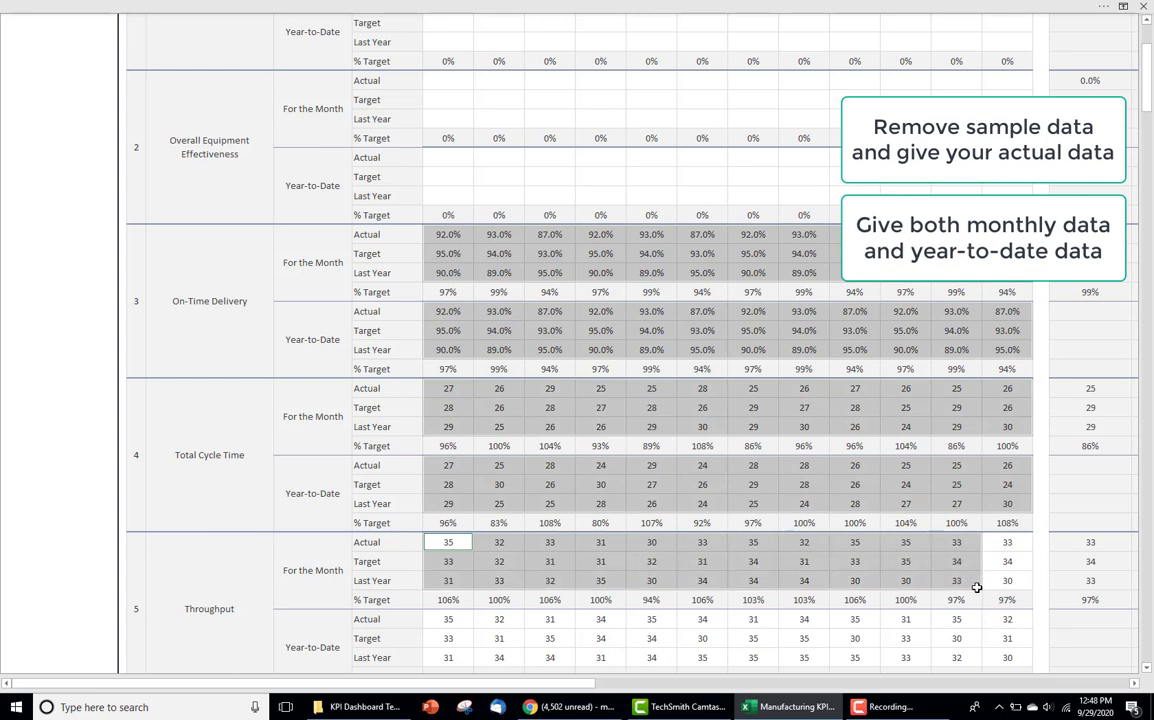
left_click_drag(463, 622, 1007, 657)
left_click_drag(1007, 542, 1021, 577)
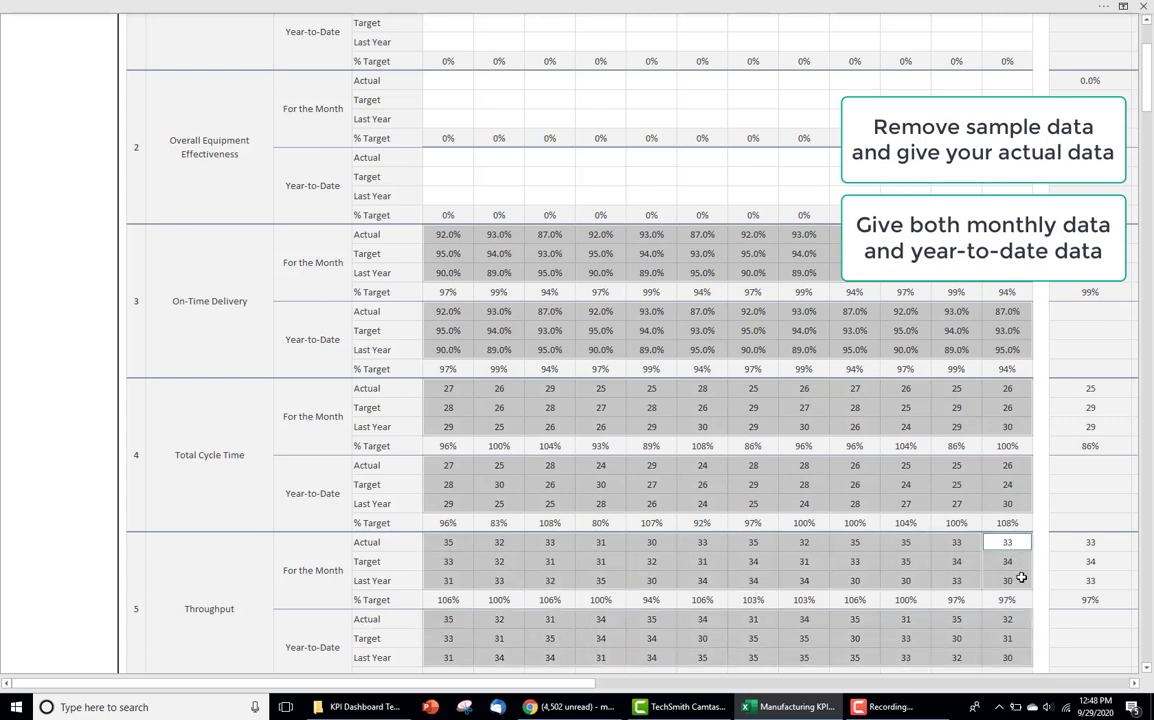
key("Delete")
Paste back the On-Time Delivery and Total Cycle Time sample values
left_click(855, 560)
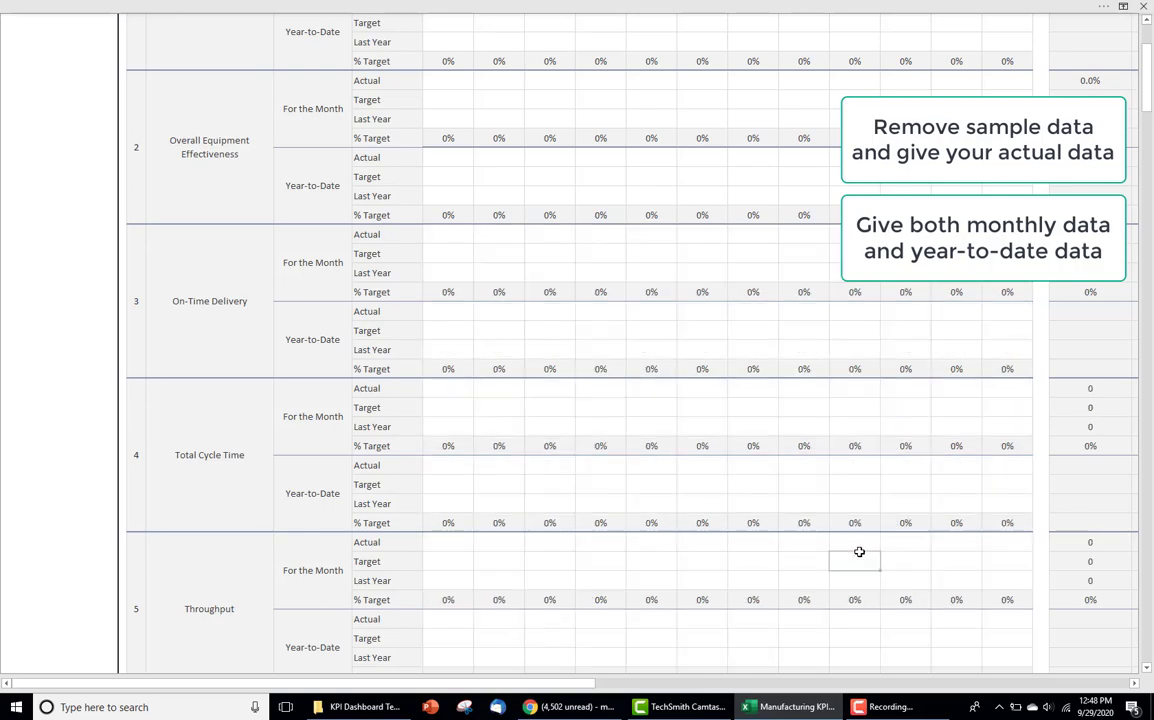
scroll(852, 574, "down", 1)
scroll(852, 574, "down", 6)
scroll(852, 574, "down", 7)
scroll(851, 574, "down", 4)
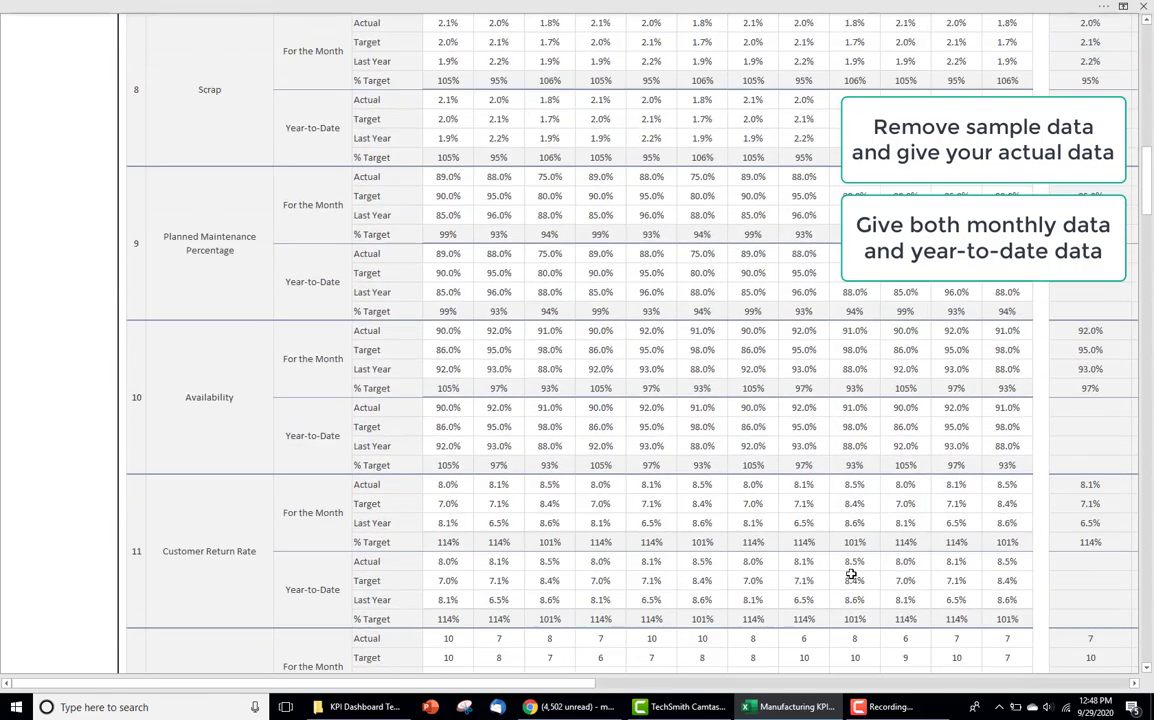
scroll(850, 574, "down", 3)
scroll(850, 574, "up", 2)
scroll(851, 573, "up", 9)
scroll(851, 573, "up", 8)
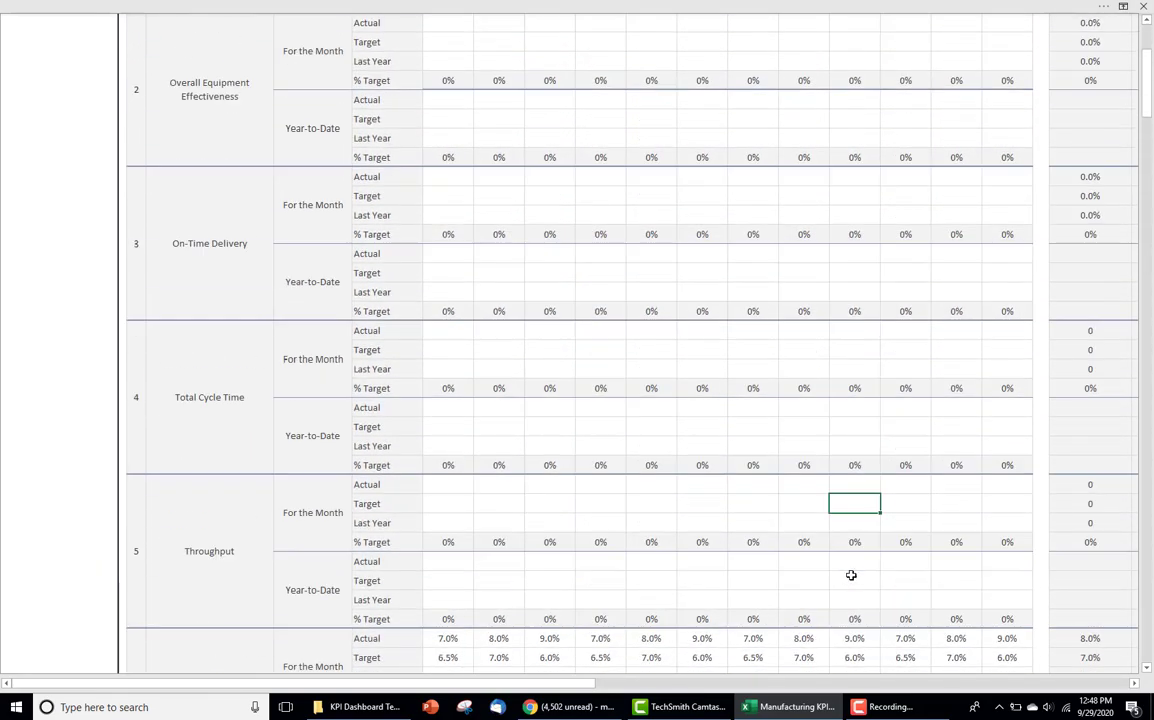
scroll(844, 570, "up", 4)
left_click(755, 499)
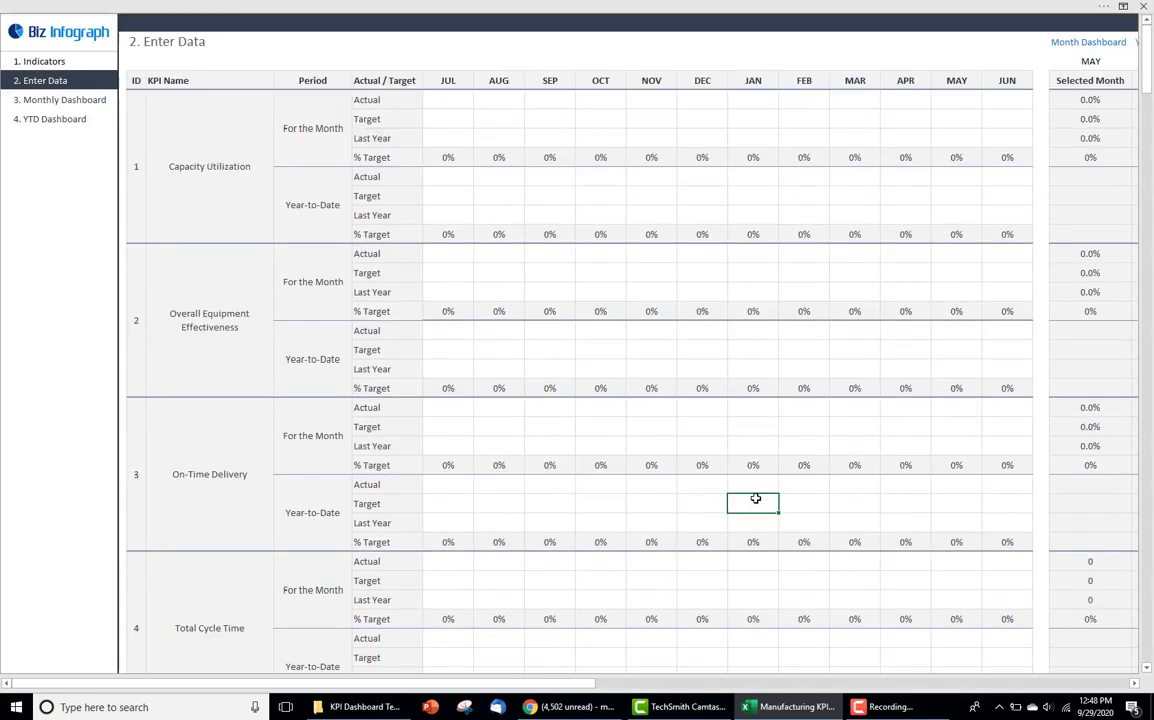
key("ctrl+v")
Undo to restore the Capacity Utilization and OEE sample values, then view the Monthly Dashboard
left_click(639, 297)
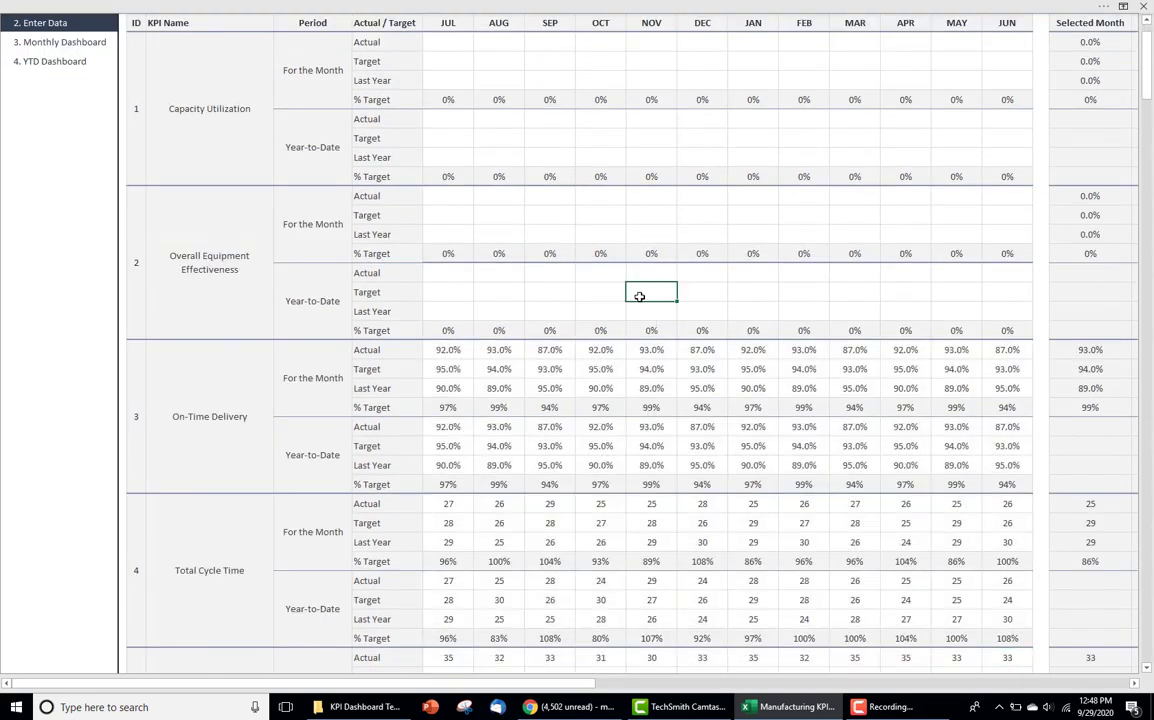
key("ctrl+z")
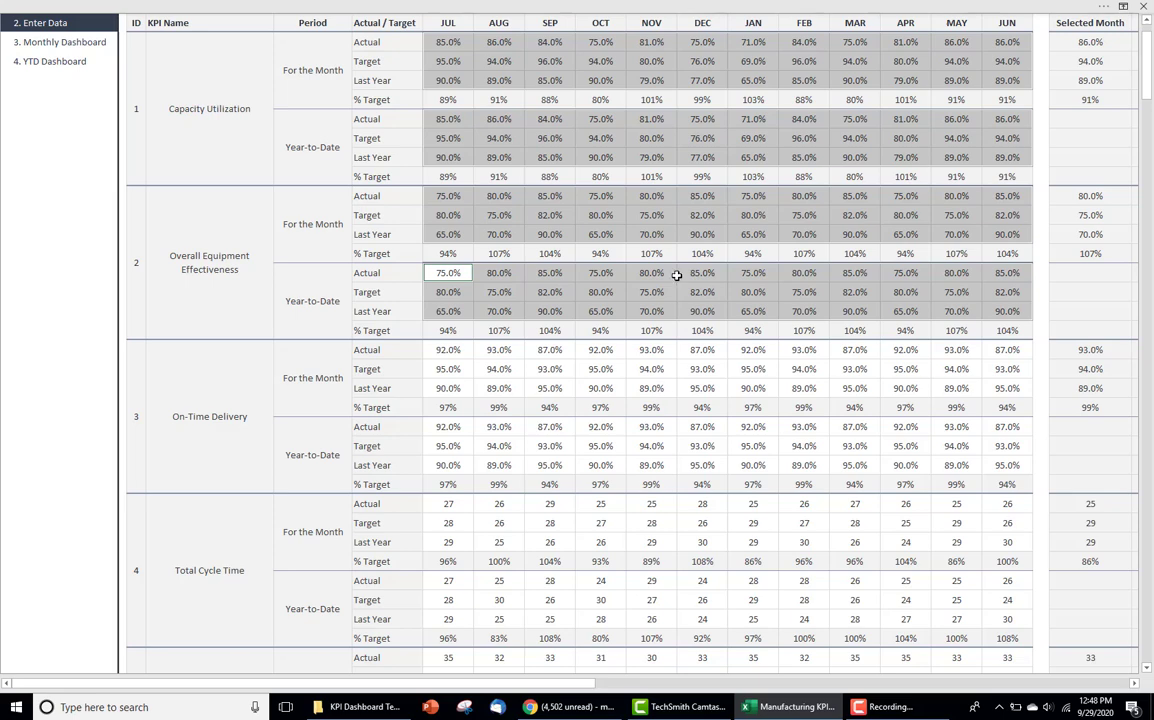
scroll(690, 200, "up", 1)
left_click(702, 140)
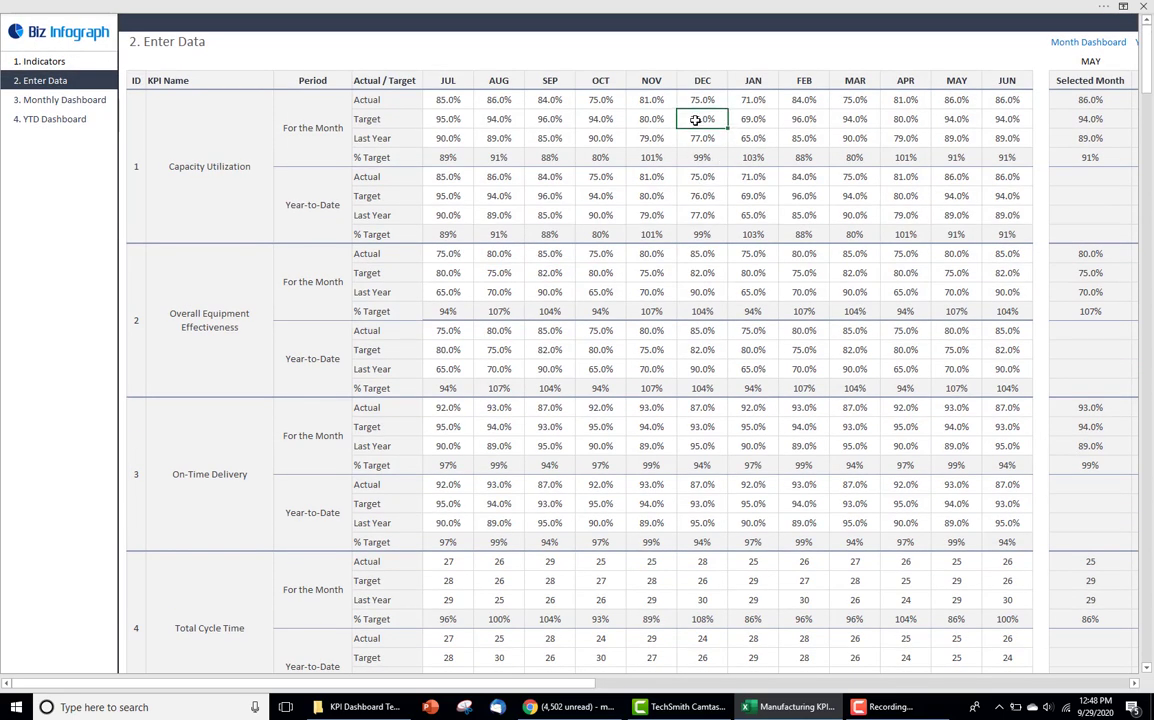
left_click(59, 100)
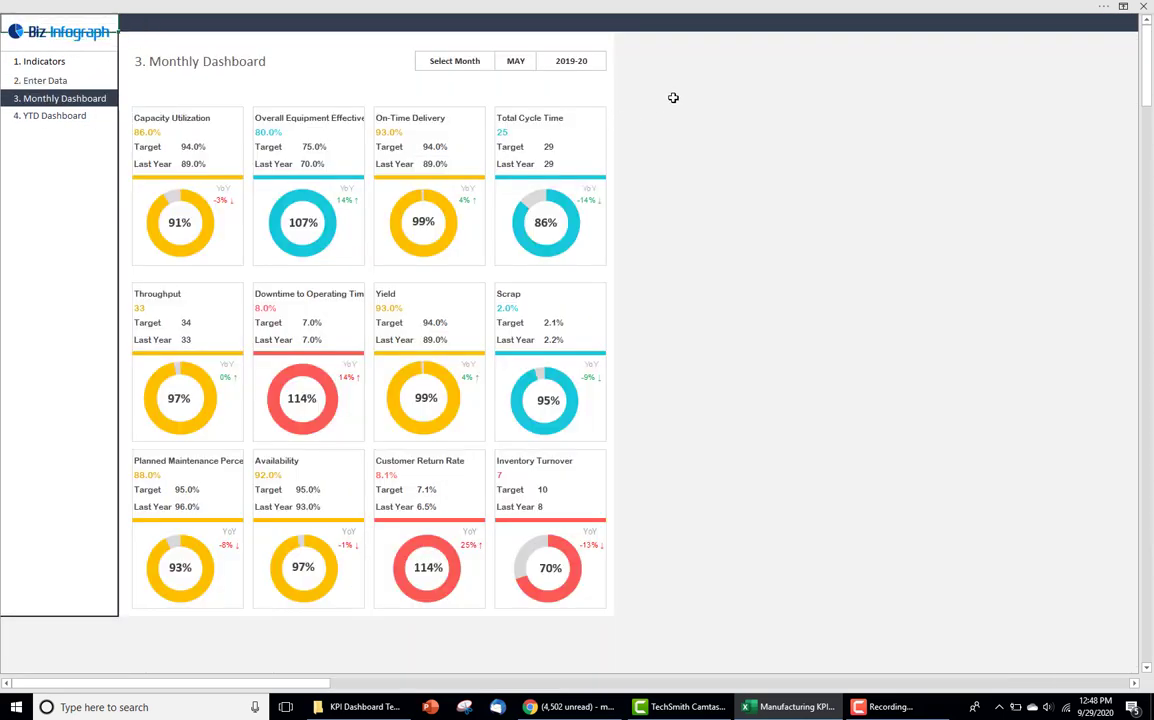
Switch the Monthly Dashboard month from JAN to FEB and then MAR
left_click(515, 61)
left_click(541, 63)
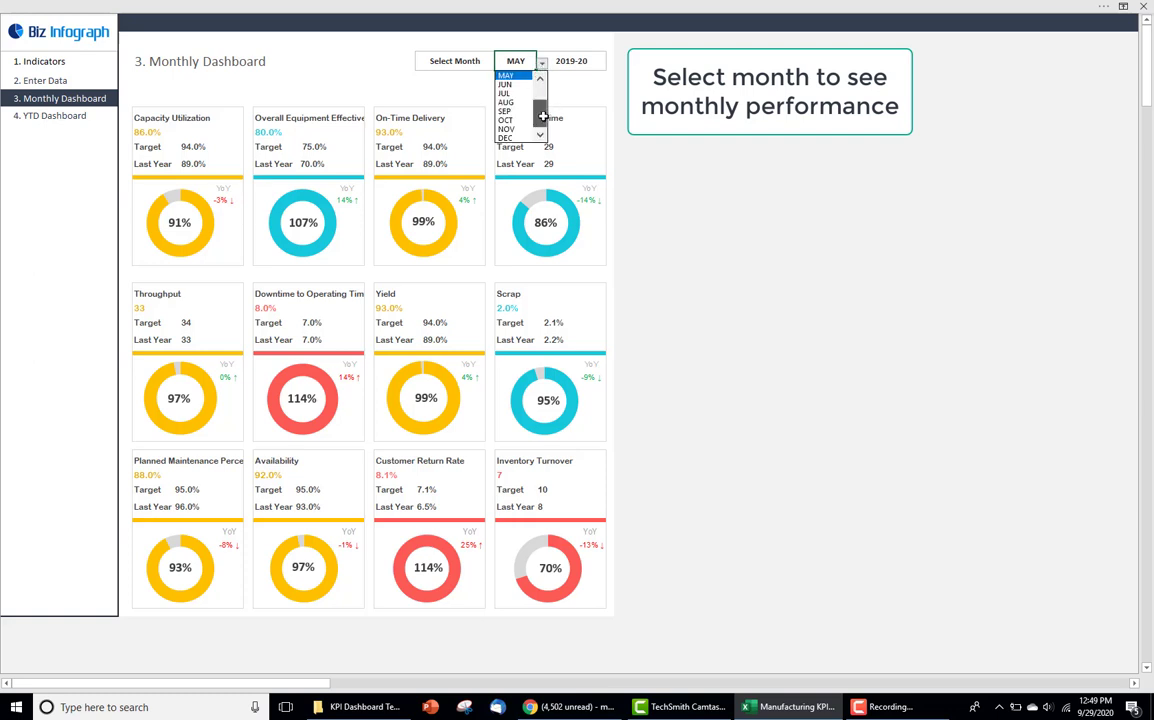
scroll(515, 100, "up", 4)
left_click(506, 76)
left_click(541, 63)
left_click(506, 88)
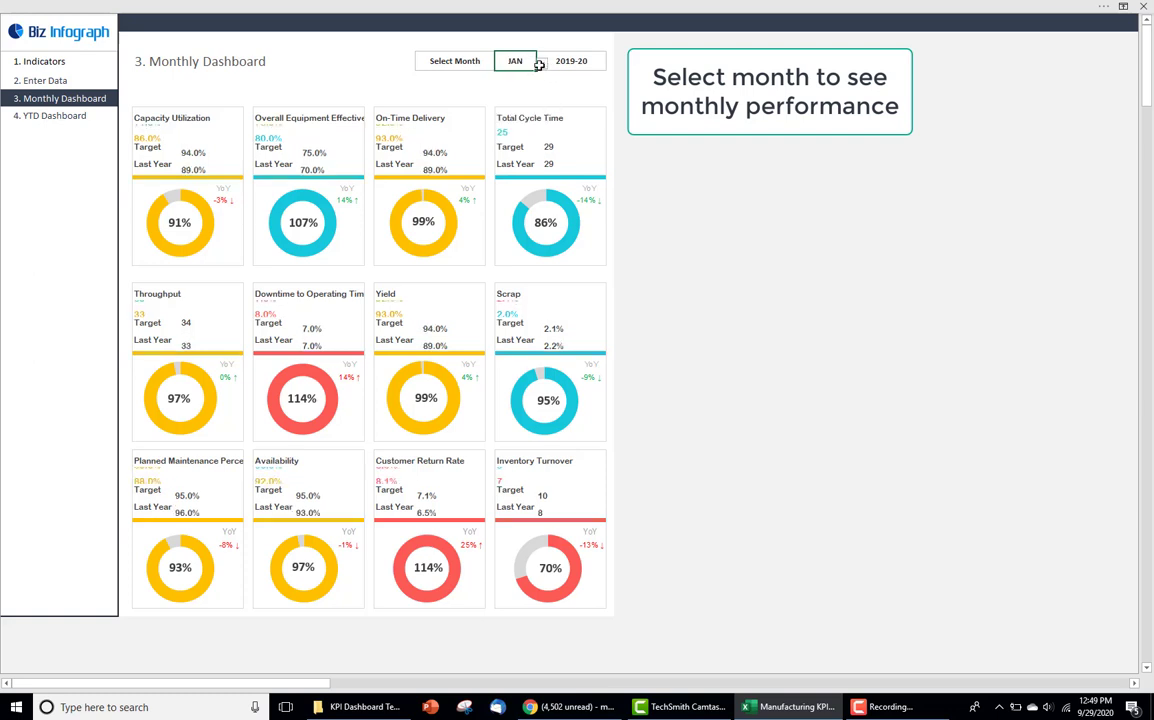
left_click(541, 63)
left_click(539, 70)
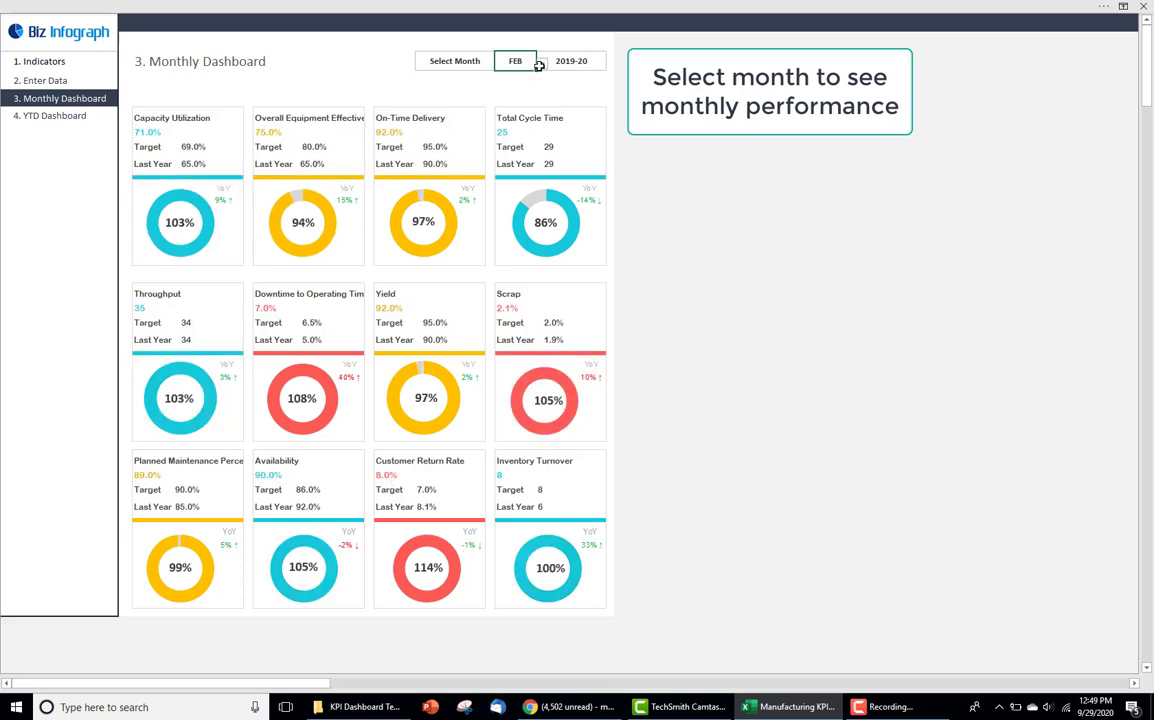
left_click(541, 63)
left_click(506, 100)
left_click(541, 63)
left_click(524, 84)
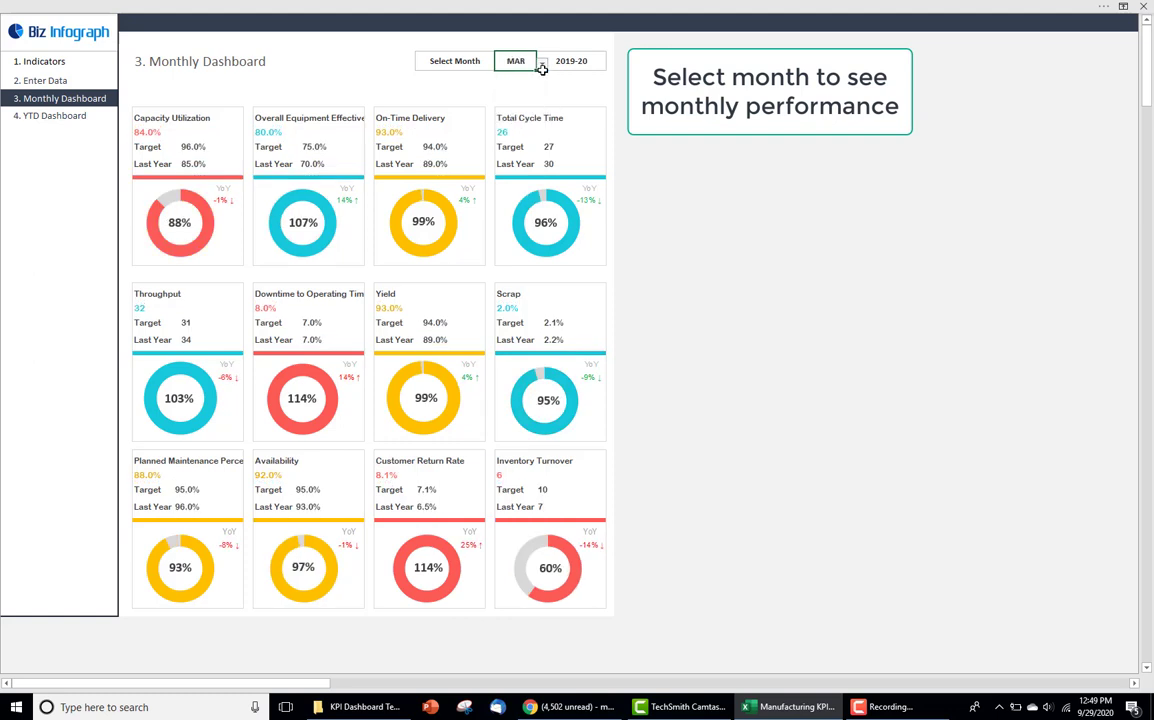
Advance the Monthly Dashboard month to APR, MAY and finally JUN
left_click(541, 63)
left_click(516, 85)
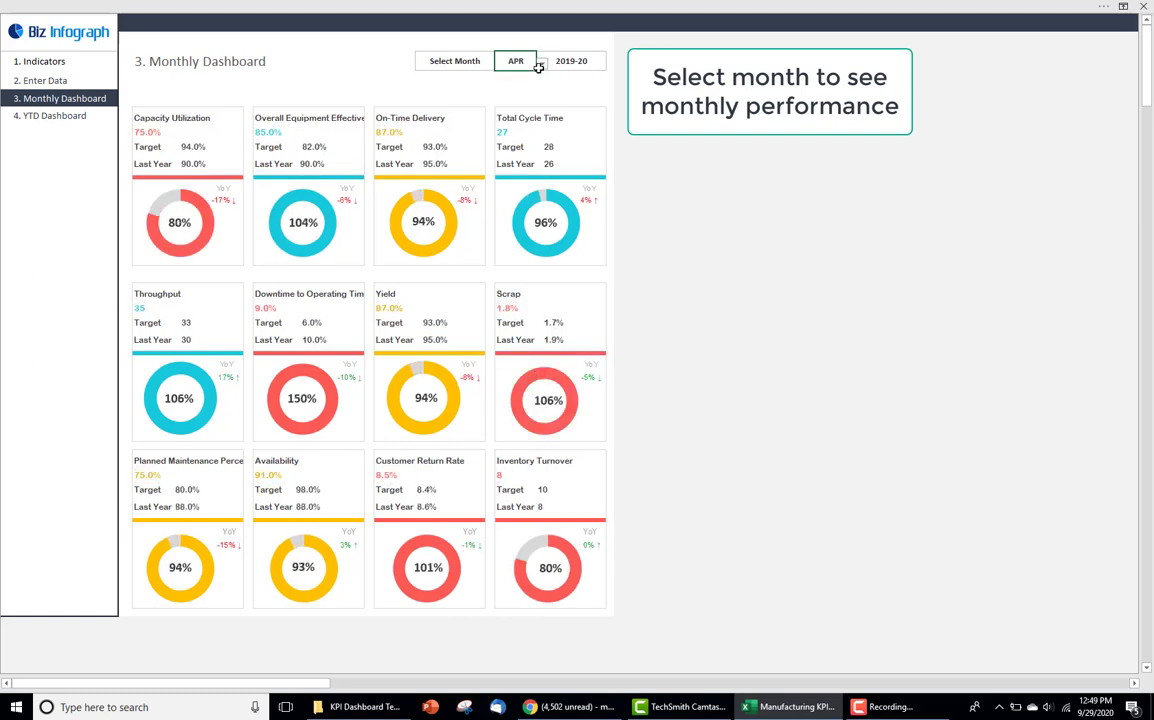
left_click(541, 63)
left_click(516, 85)
left_click(541, 63)
left_click(521, 87)
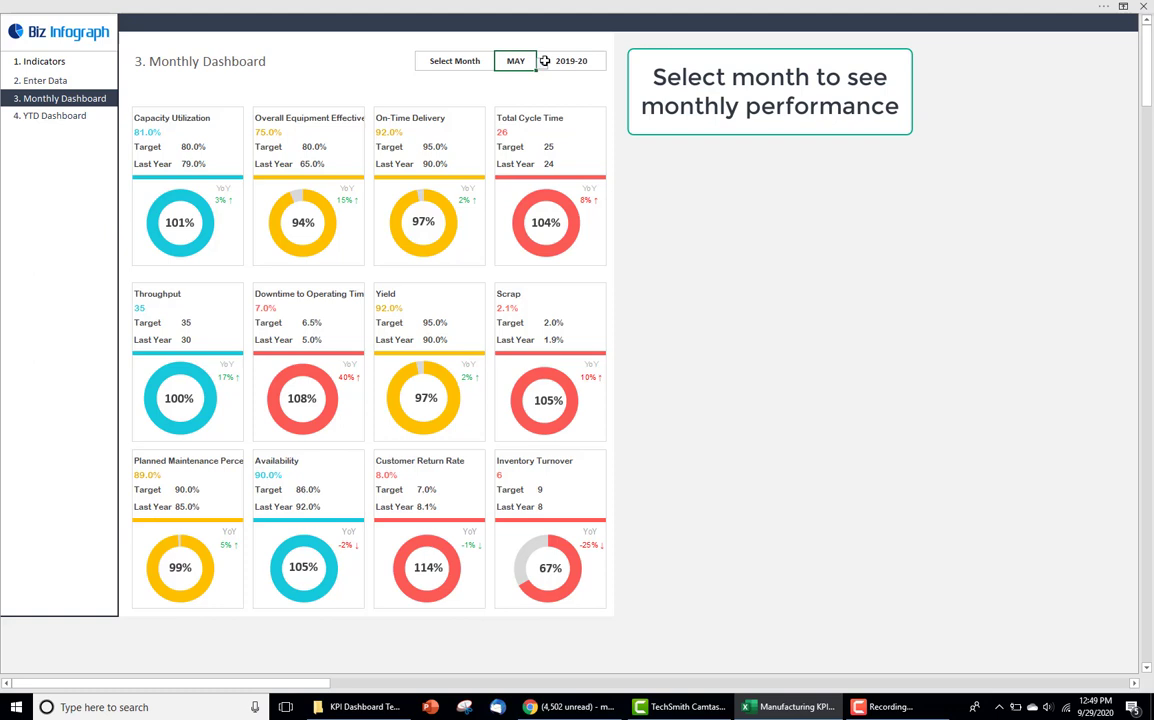
left_click(541, 63)
left_click(516, 87)
left_click(541, 63)
left_click(521, 87)
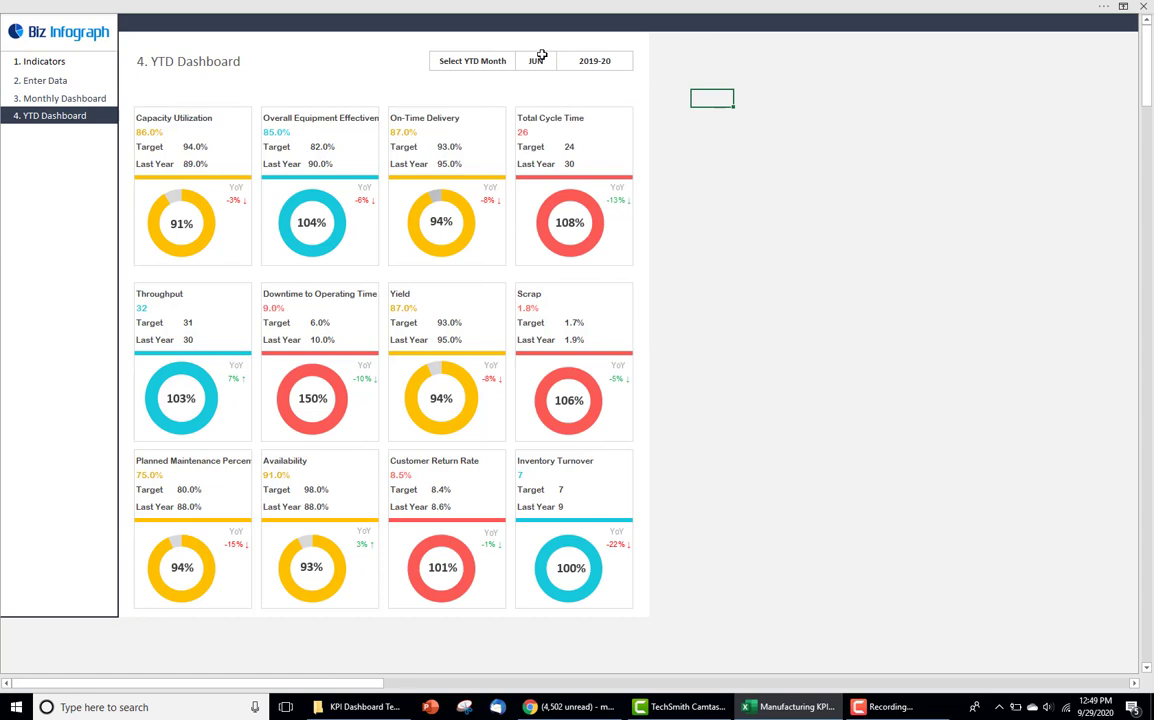
On the YTD Dashboard, show JAN, then FEB, then MAR year-to-date figures
left_click(540, 61)
left_click(563, 67)
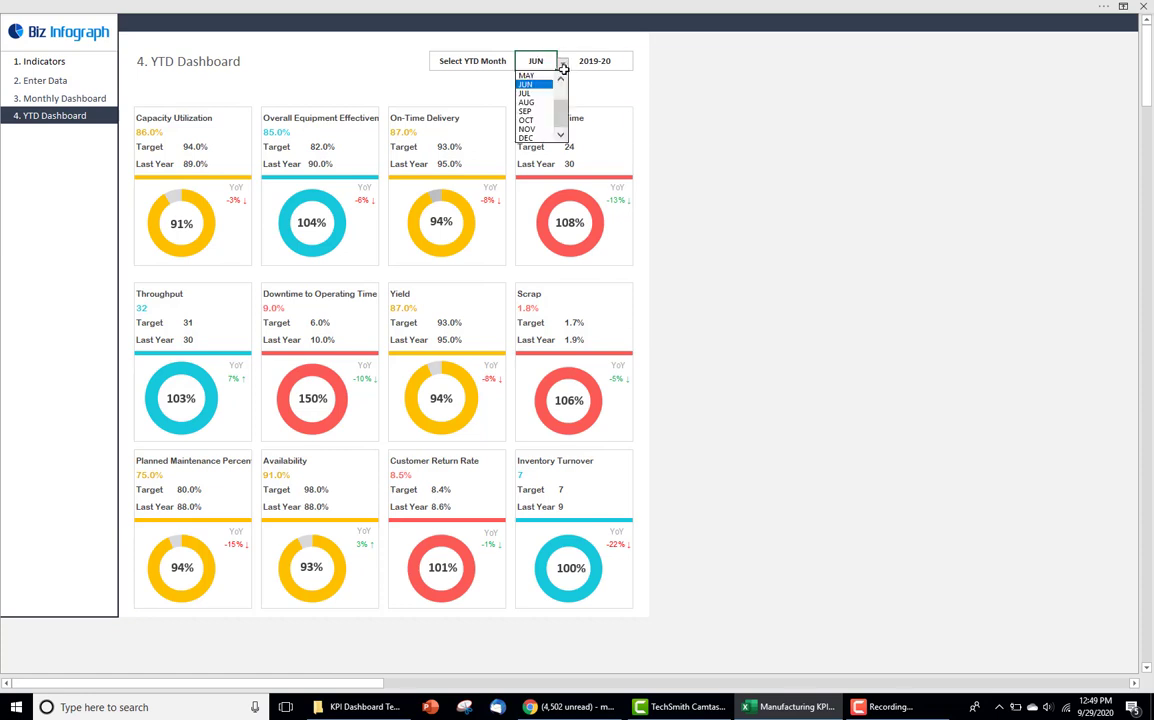
scroll(536, 95, "up", 2)
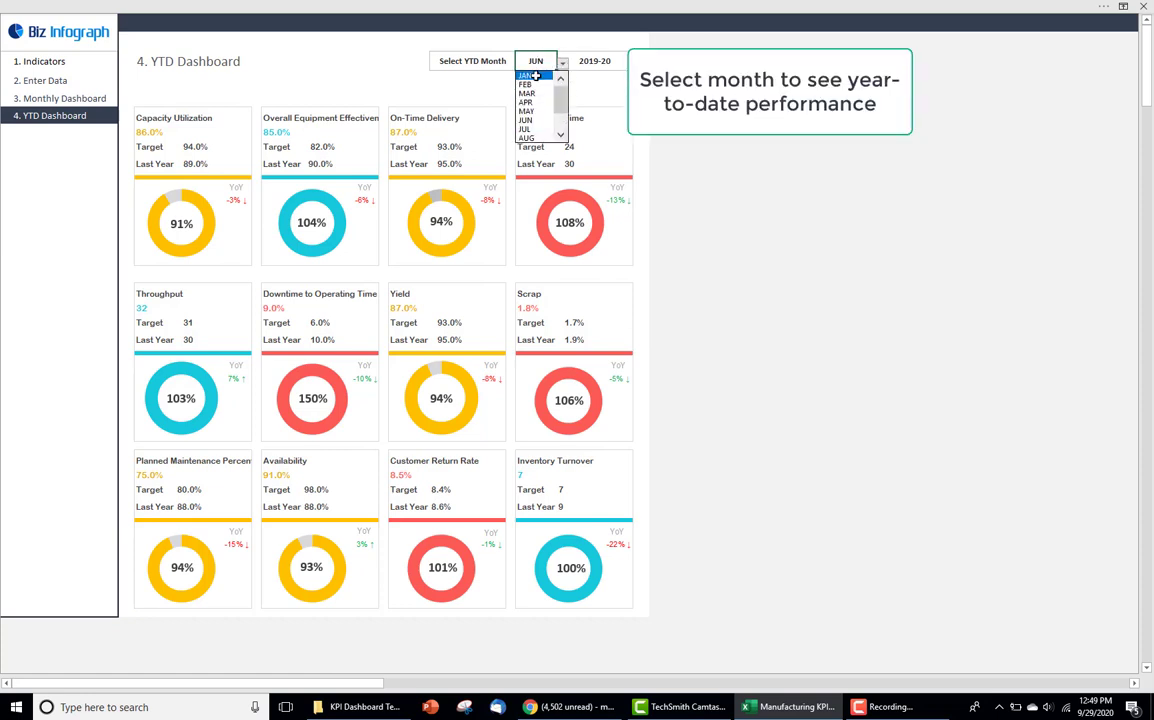
left_click(536, 75)
left_click(560, 63)
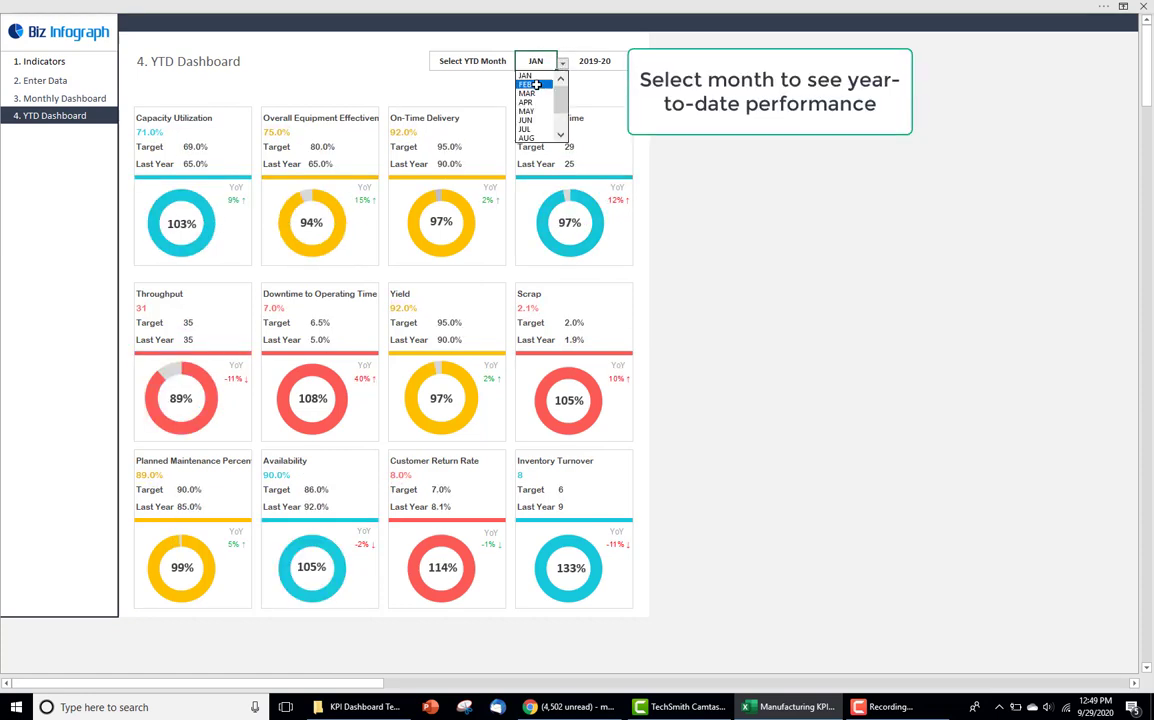
left_click(536, 85)
left_click(562, 63)
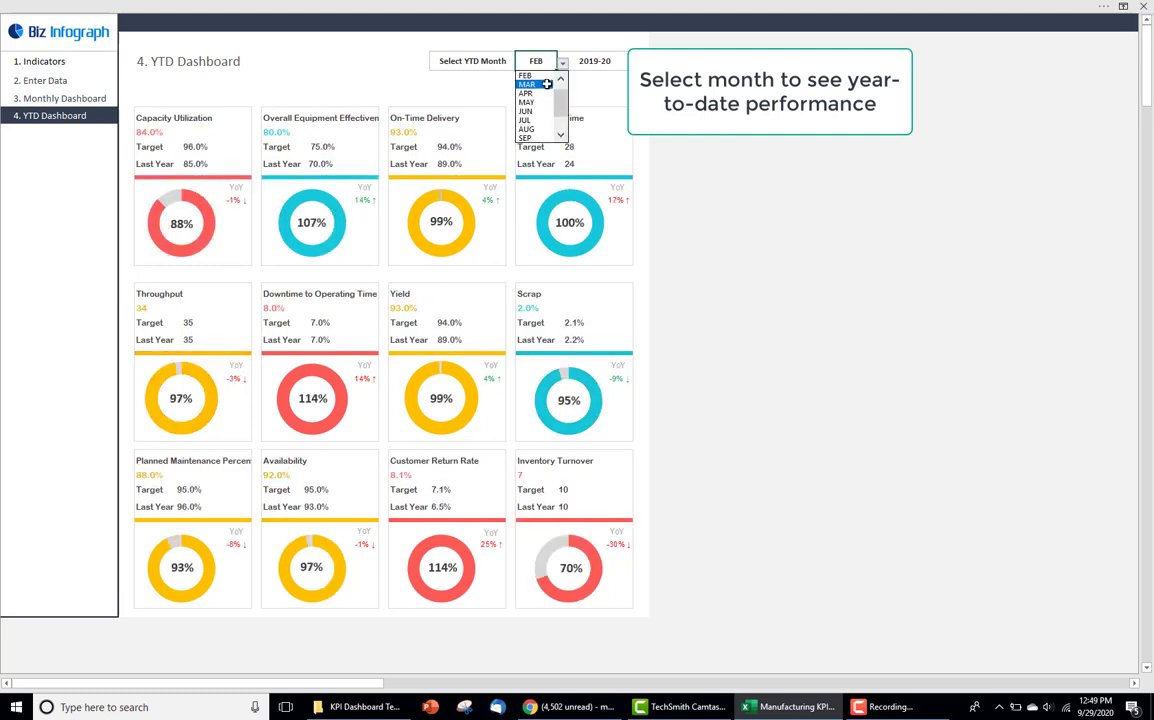
left_click(547, 84)
Advance the YTD month to APR, MAY and finally JUN
left_click(562, 63)
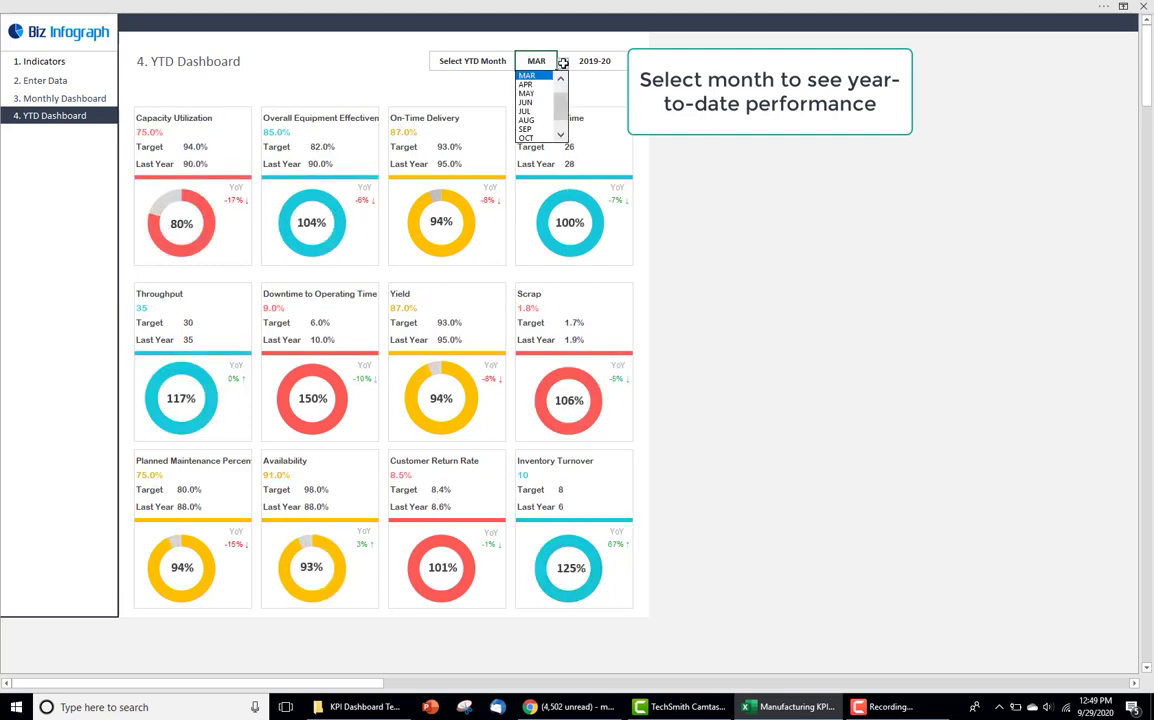
left_click(545, 85)
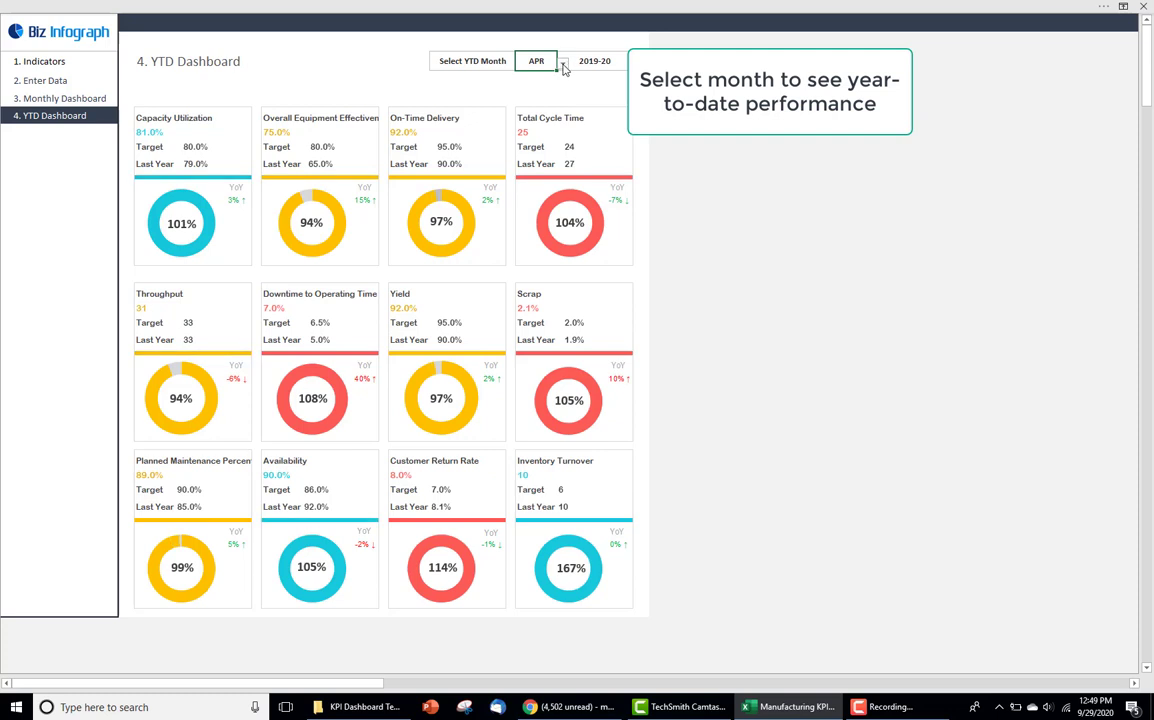
left_click(562, 63)
left_click(542, 84)
left_click(562, 63)
left_click(543, 86)
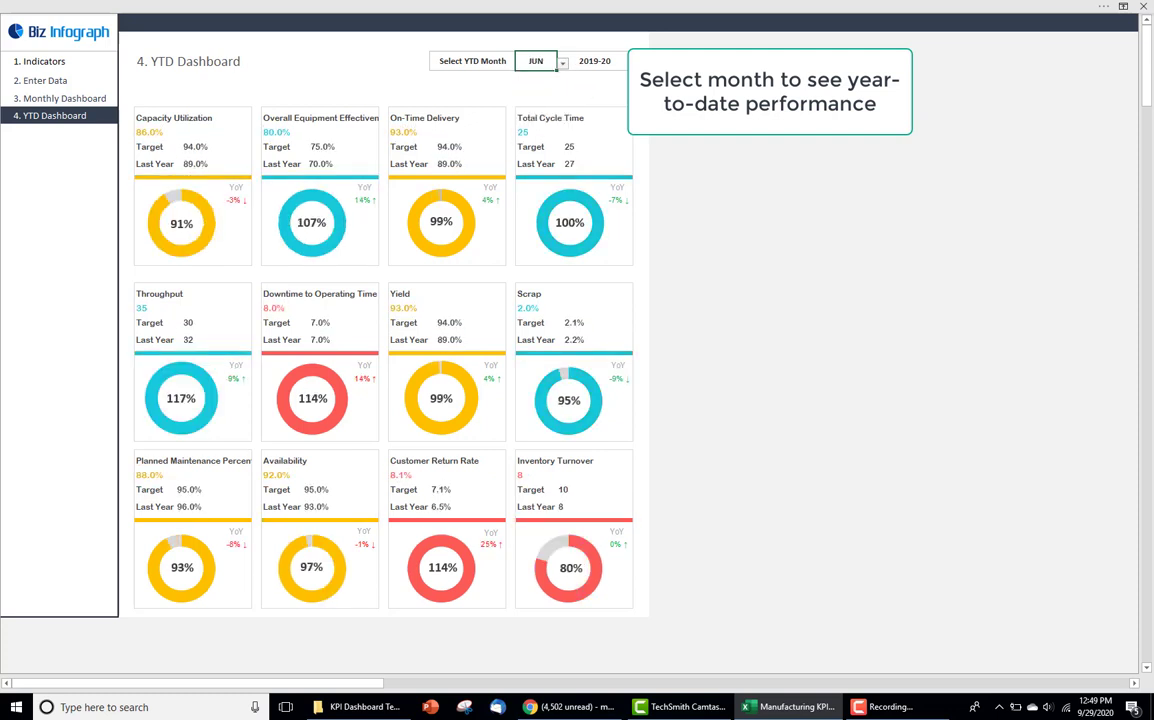
Keep JUN as the YTD month and delete KPI names Yield through Inventory Turnover from Indicators
left_click(55, 78)
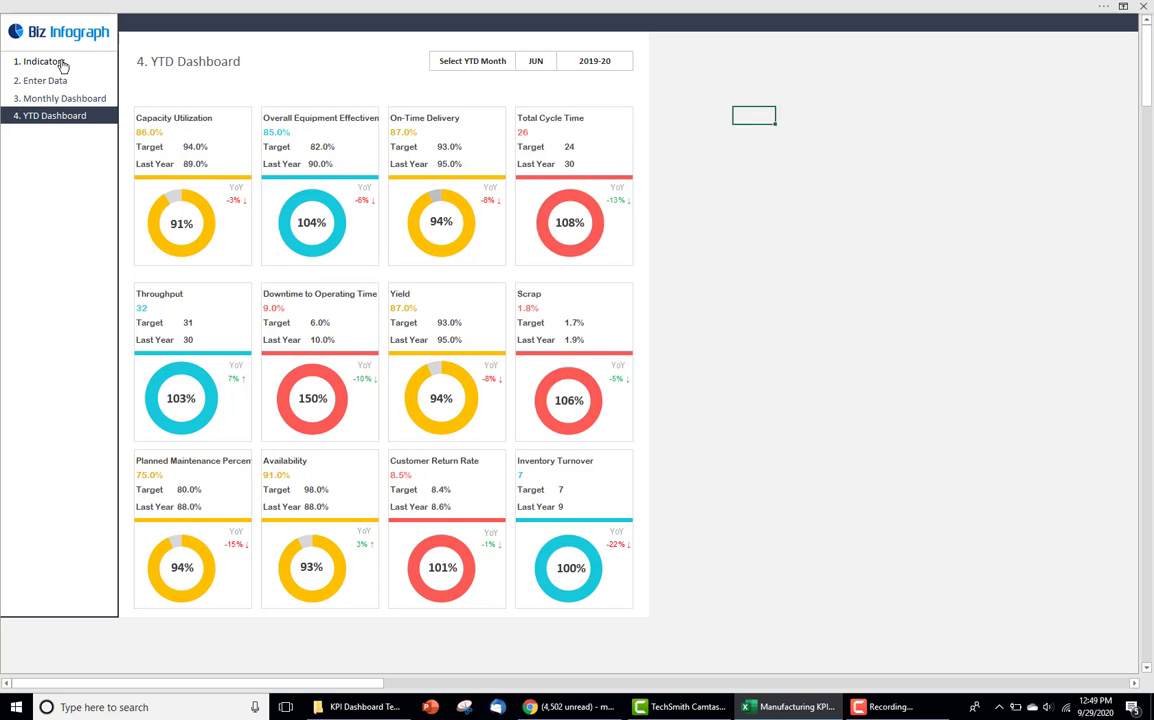
left_click(62, 65)
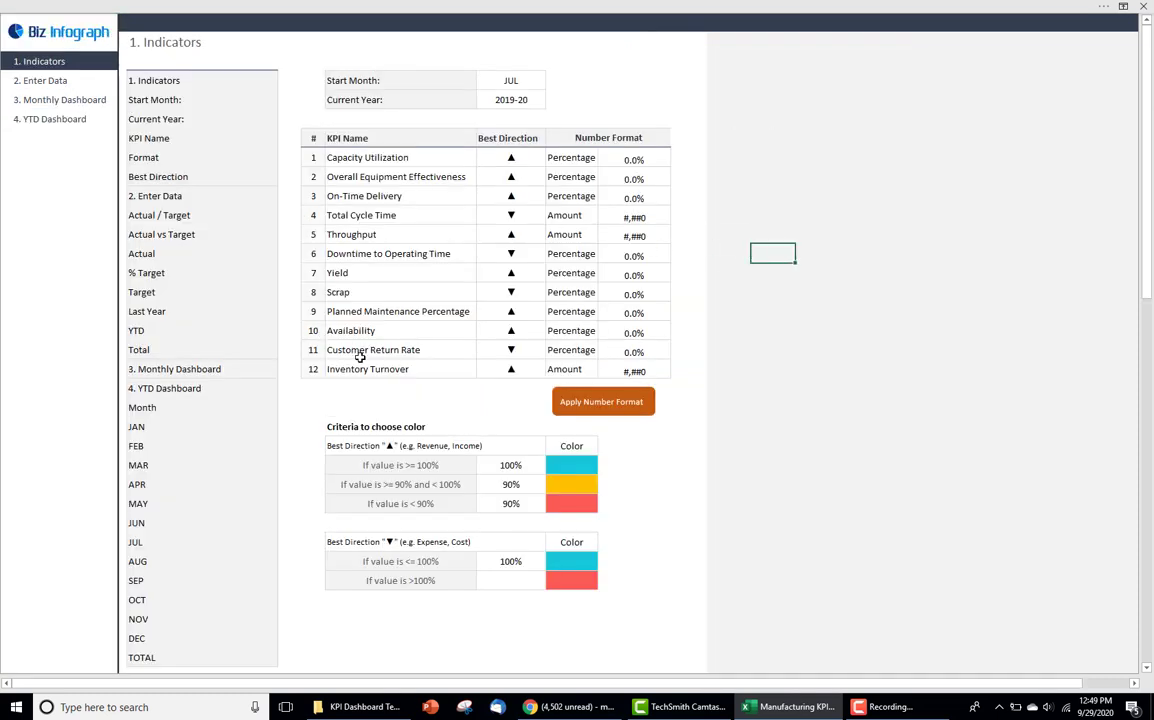
left_click_drag(362, 368, 378, 289)
key("ctrl+c")
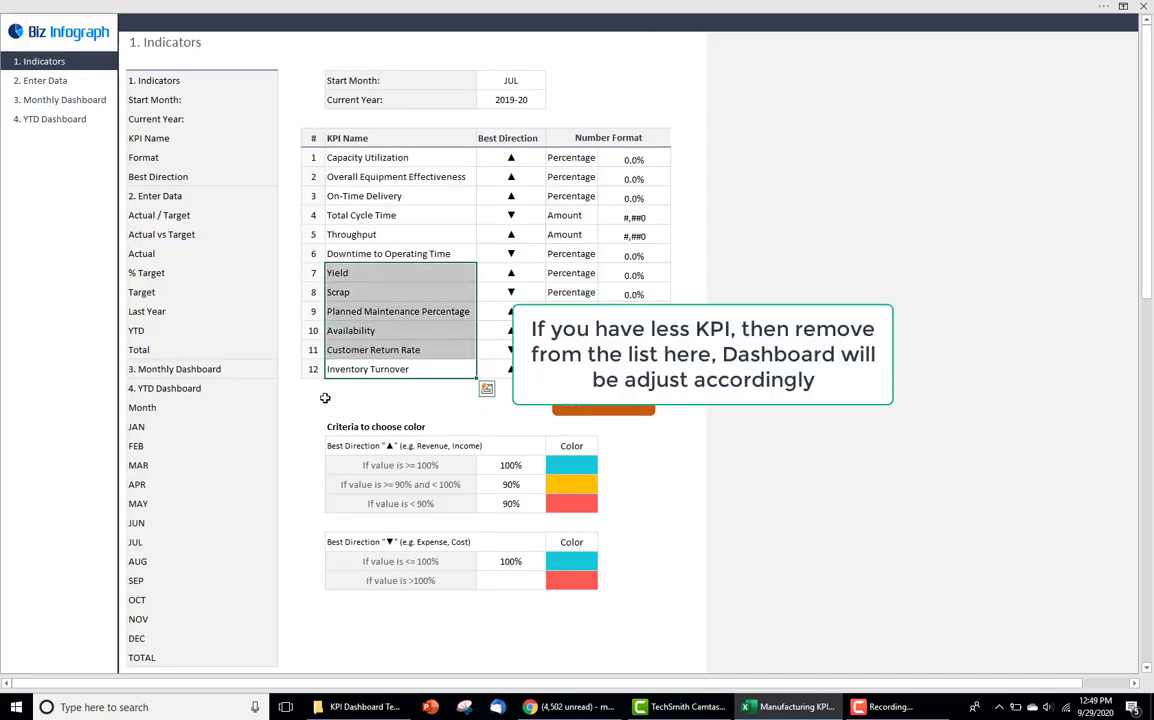
key("Delete")
left_click(440, 330)
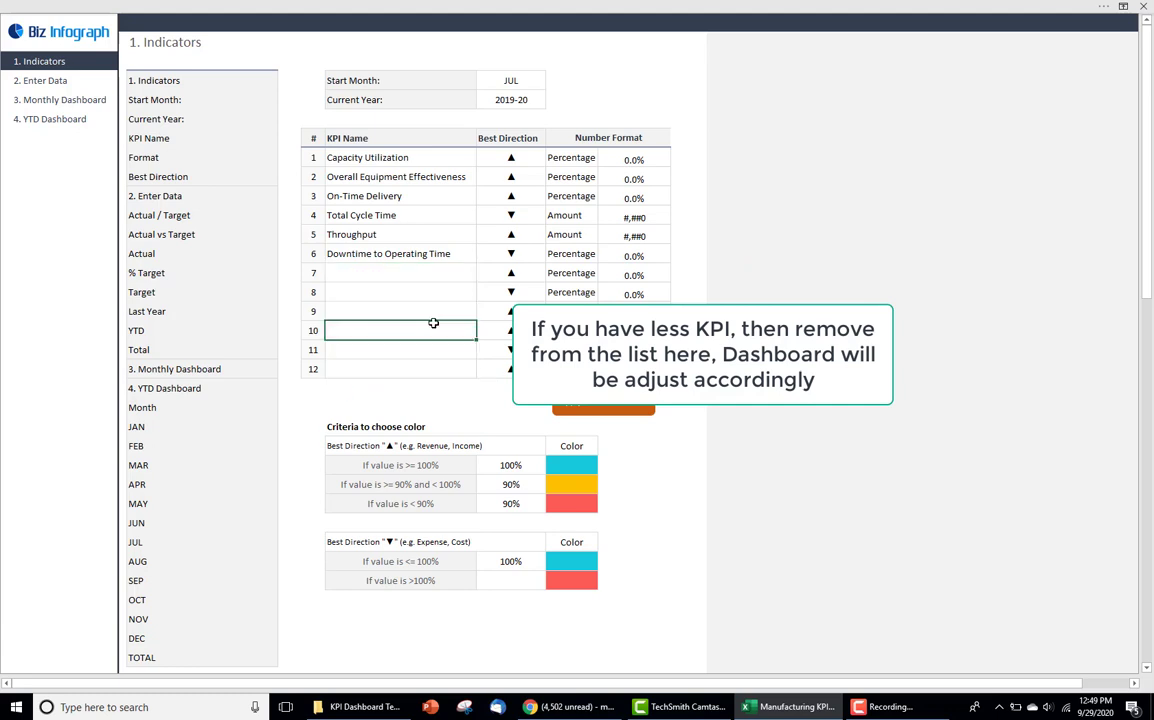
Check that both dashboards show only six KPIs, then paste the six names back into rows 7–12
left_click(88, 100)
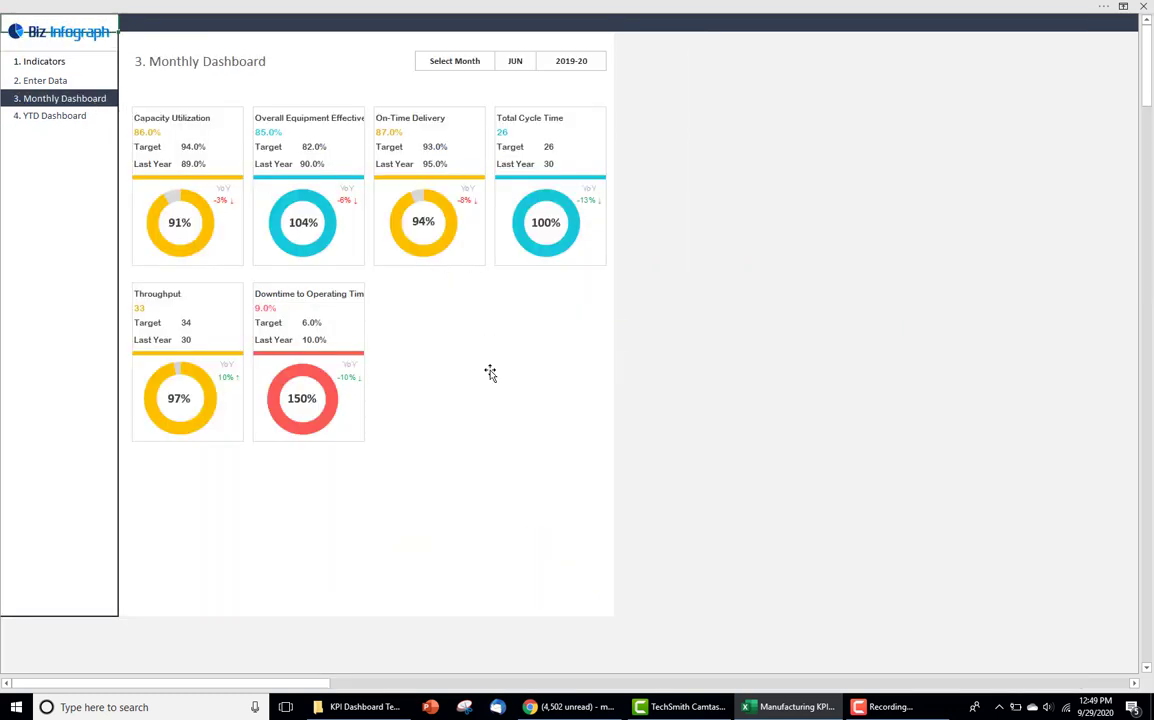
left_click(54, 117)
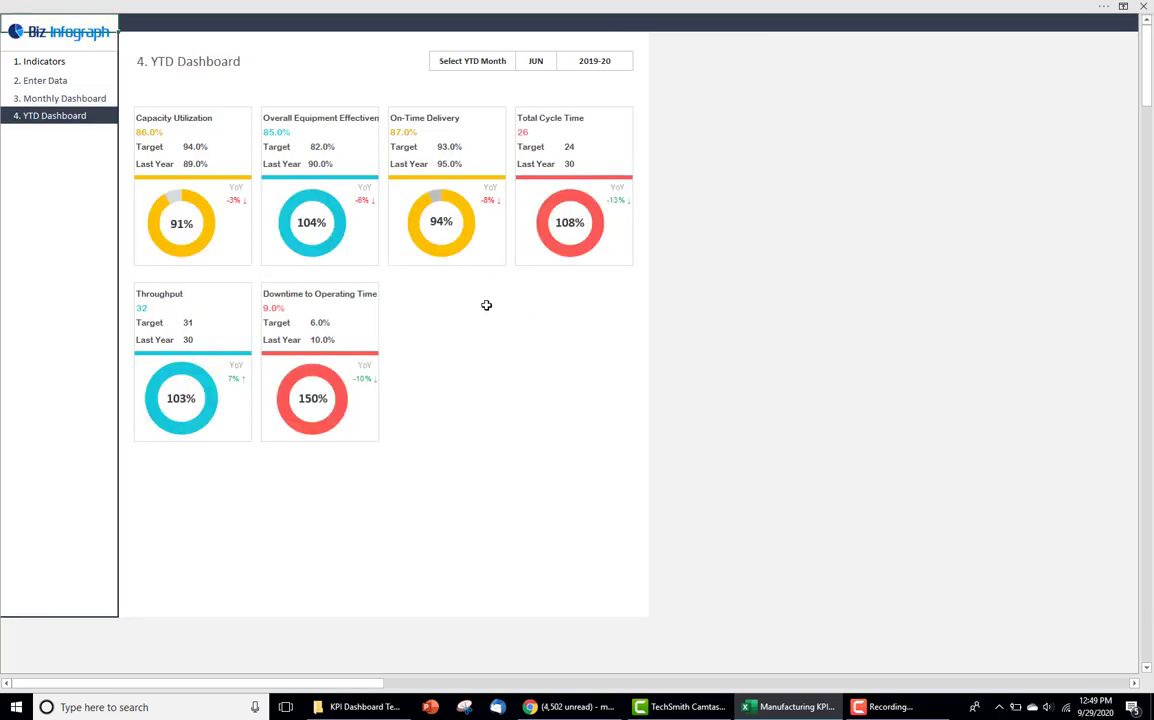
left_click(36, 64)
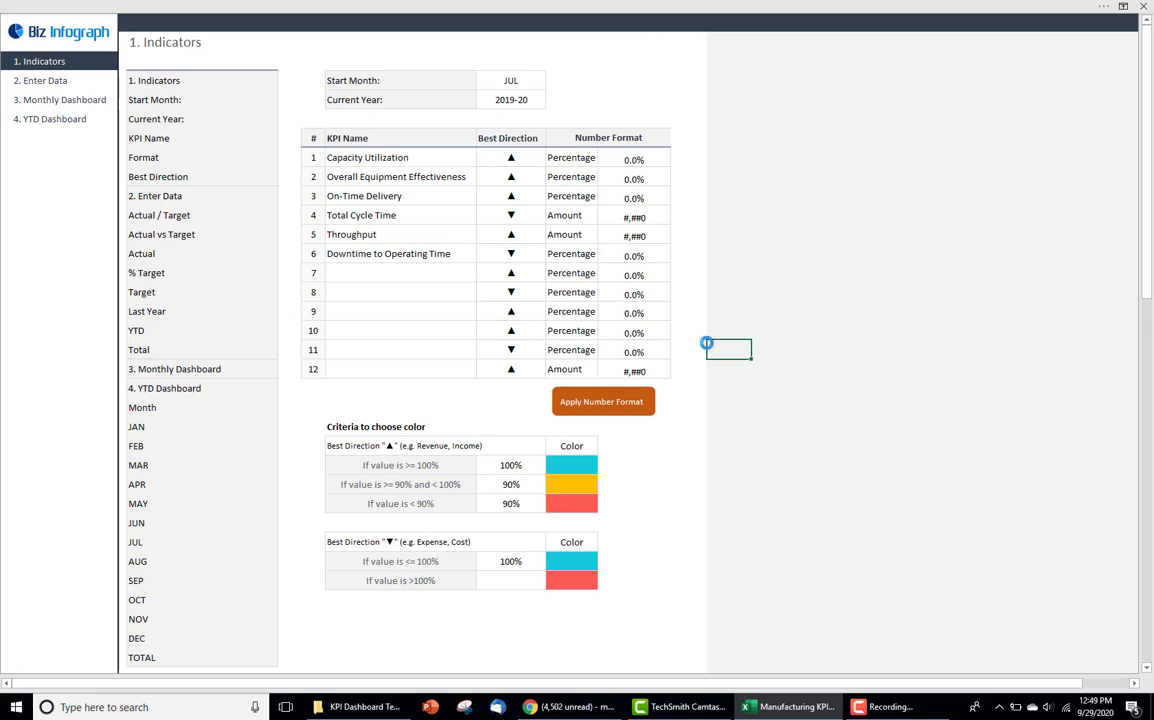
left_click(380, 273)
key("ctrl+v")
Preview the YTD dashboard for printing, then close the preview
left_click(387, 306)
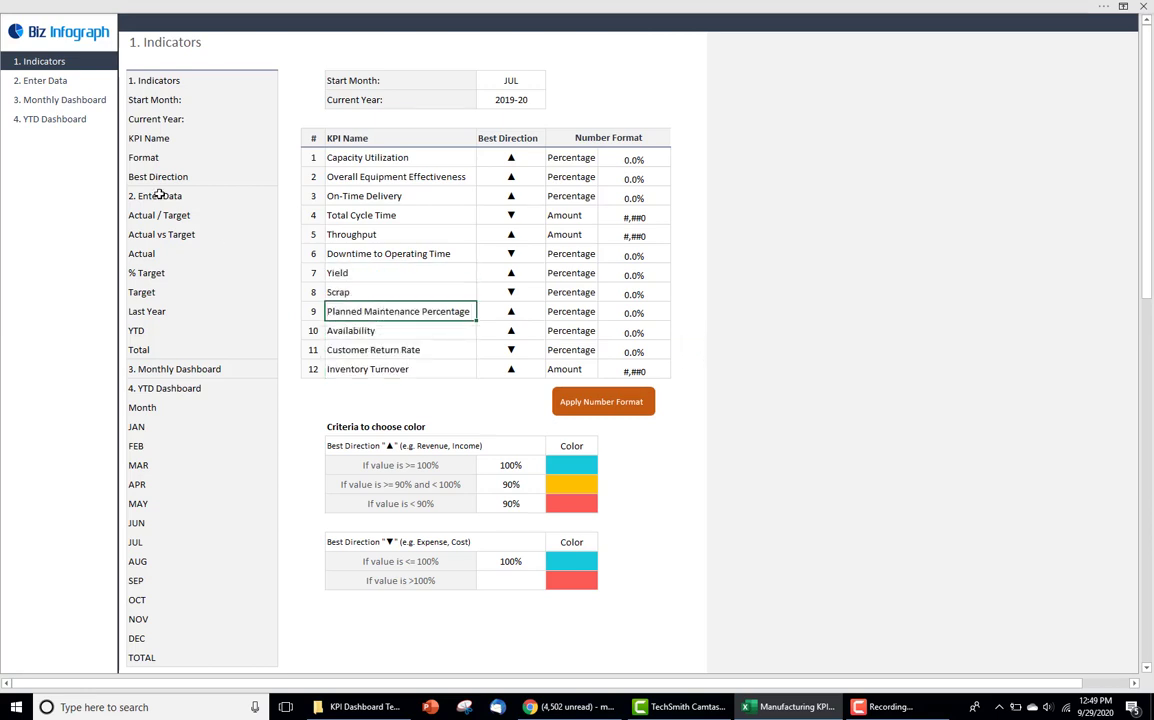
left_click(152, 176)
left_click(63, 99)
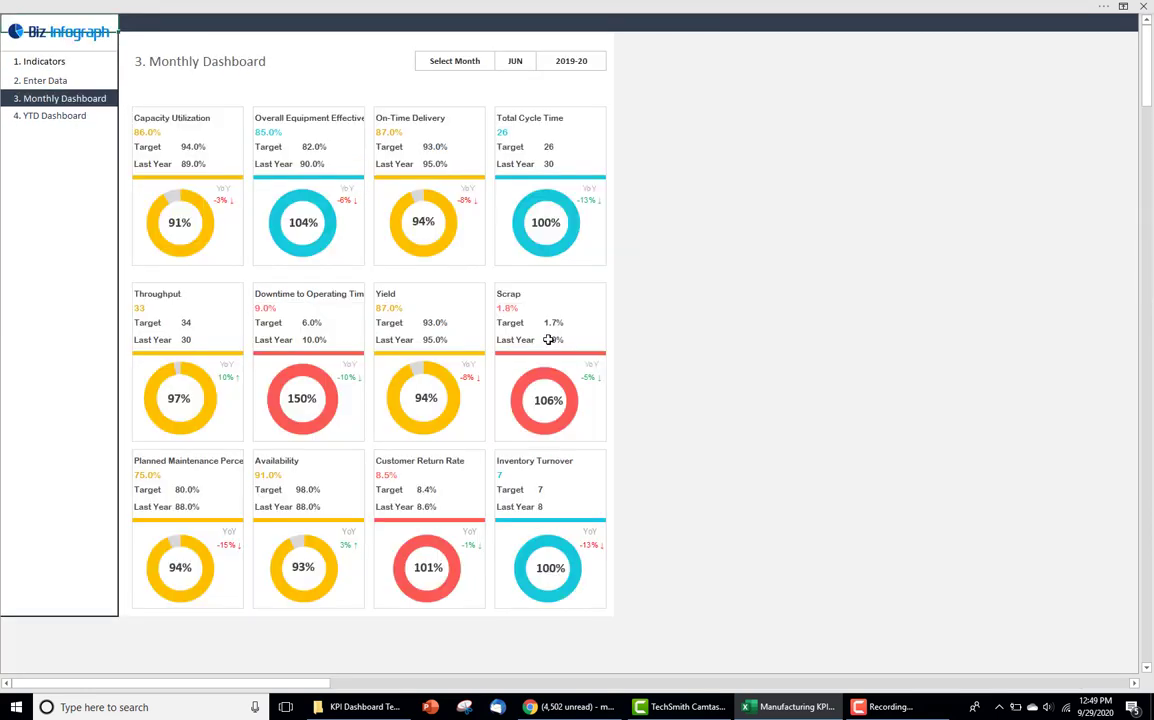
left_click(54, 116)
left_click(810, 291)
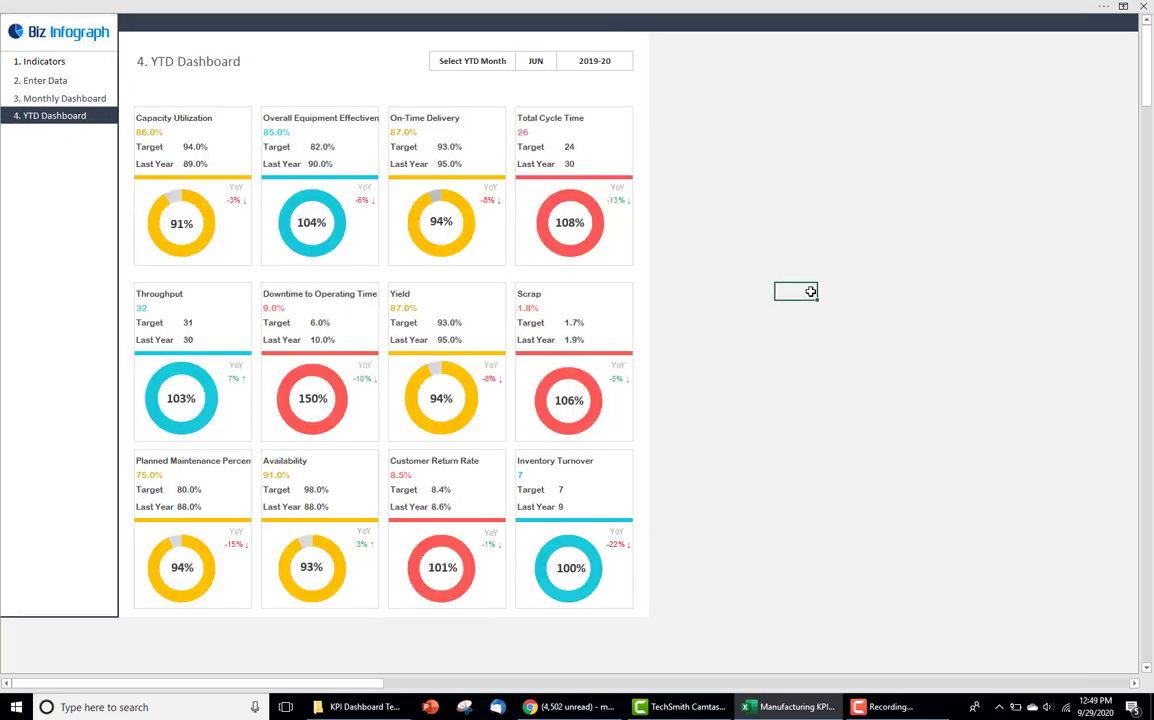
key("ctrl+p")
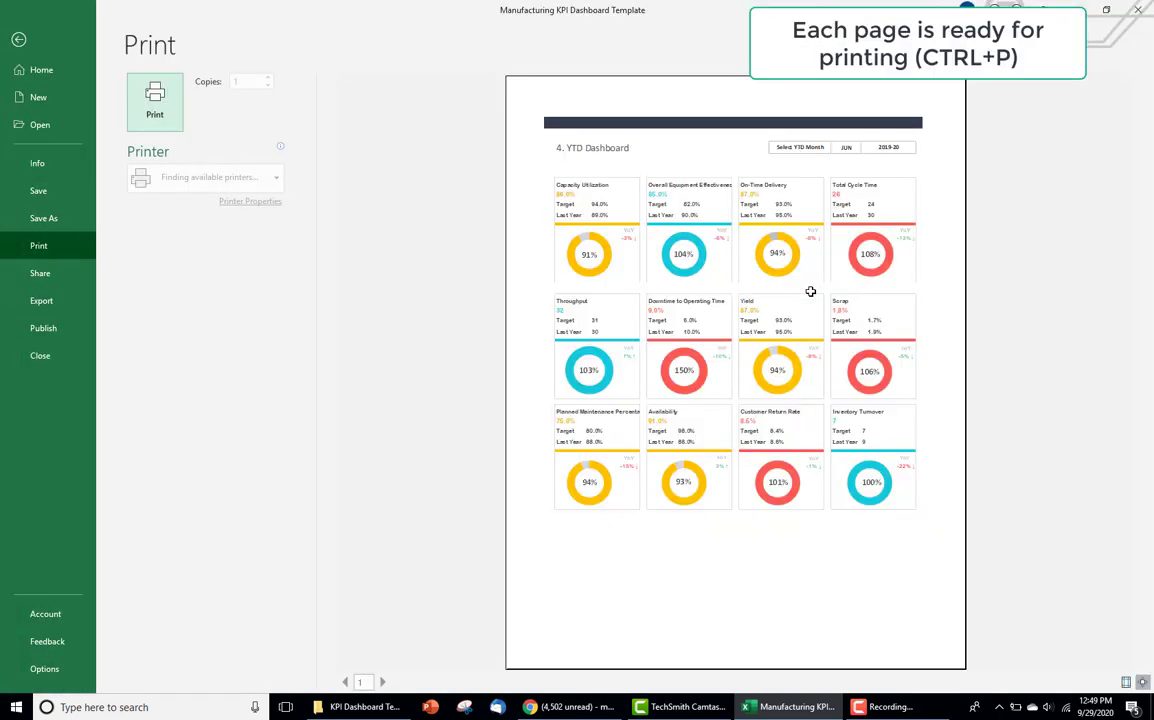
key("Escape")
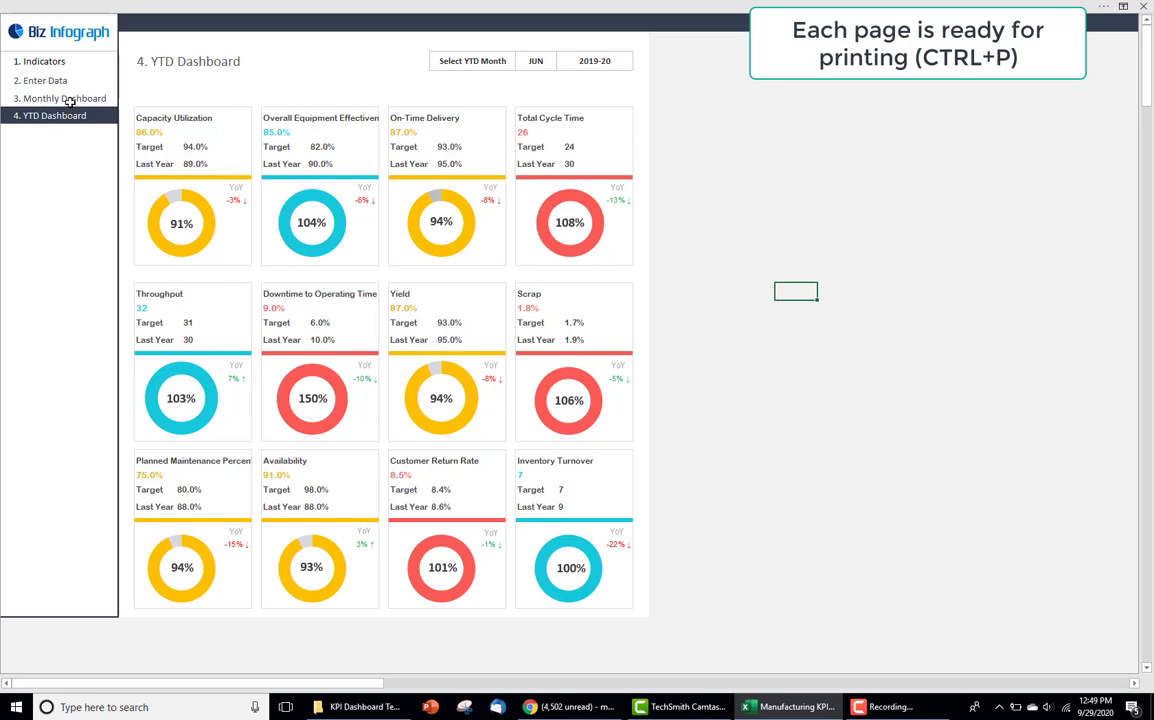
Preview the monthly dashboard for printing, then close the preview
left_click(70, 101)
left_click(665, 171)
key("ctrl+p")
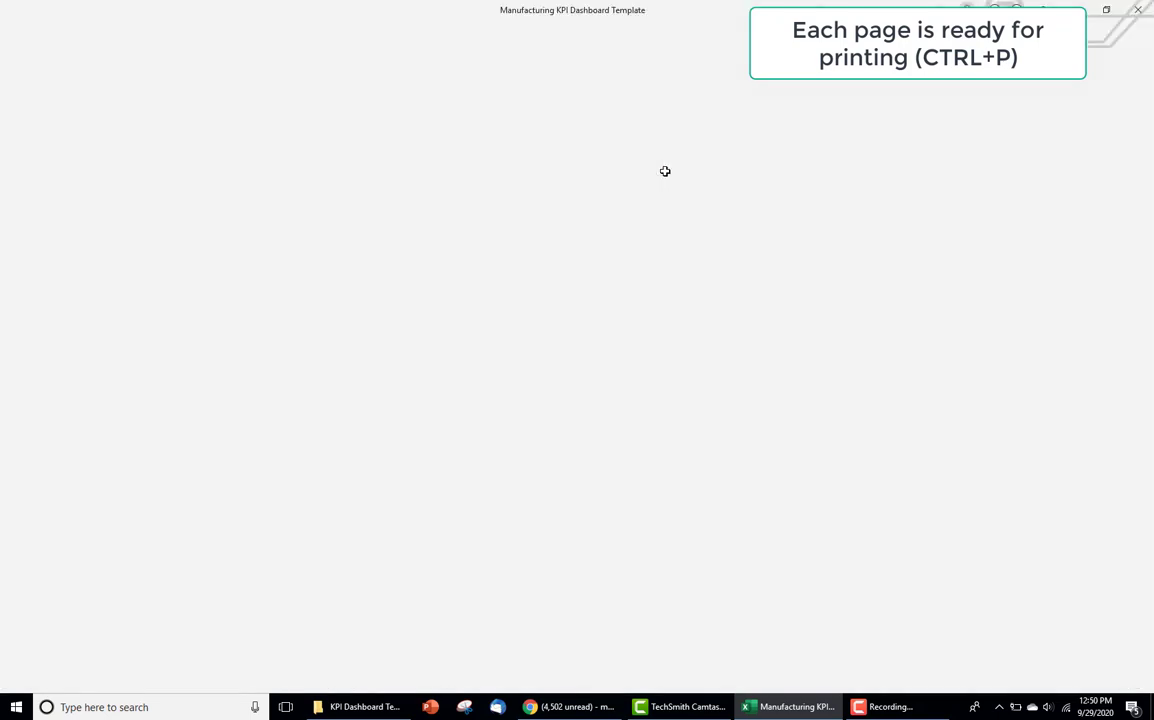
key("Escape")
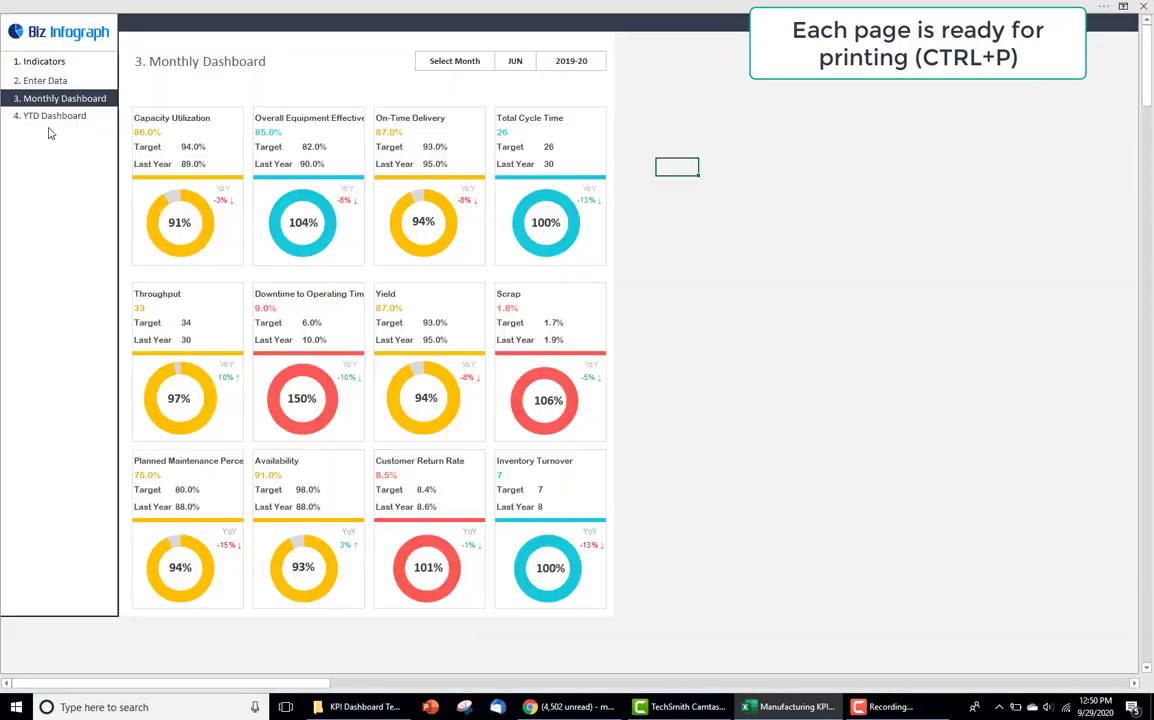
Preview the Enter Data sheet, then the Indicators sheet fitted on one landscape page
left_click(45, 81)
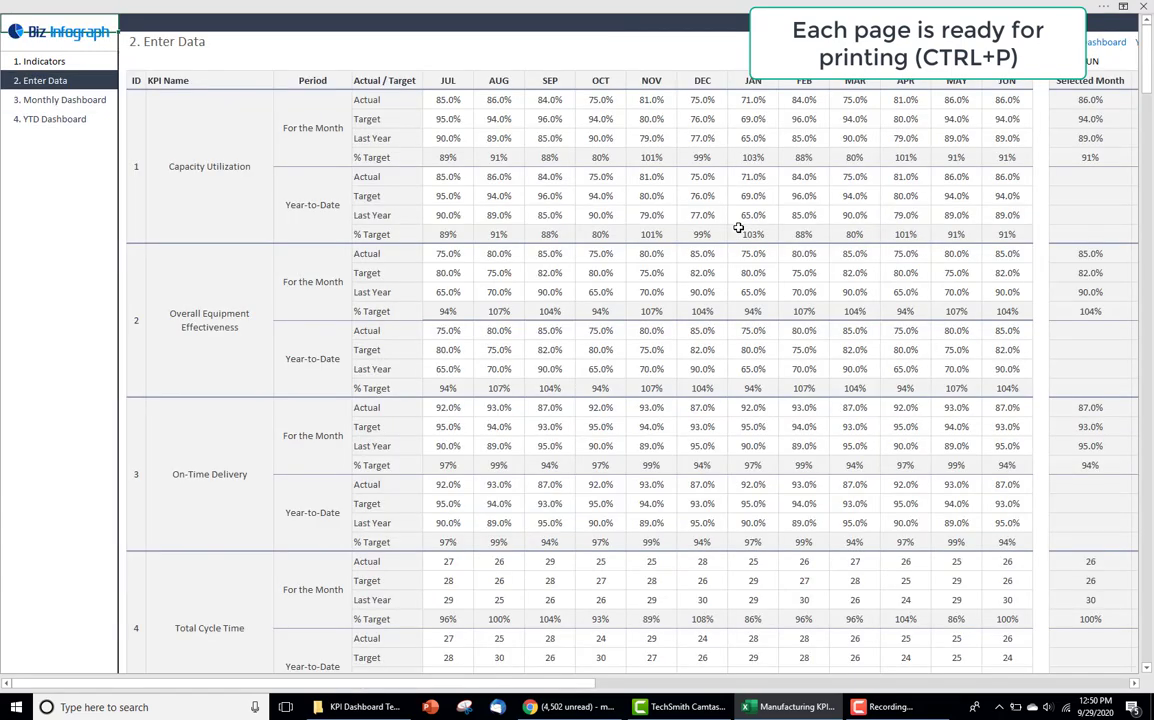
key("ctrl+p")
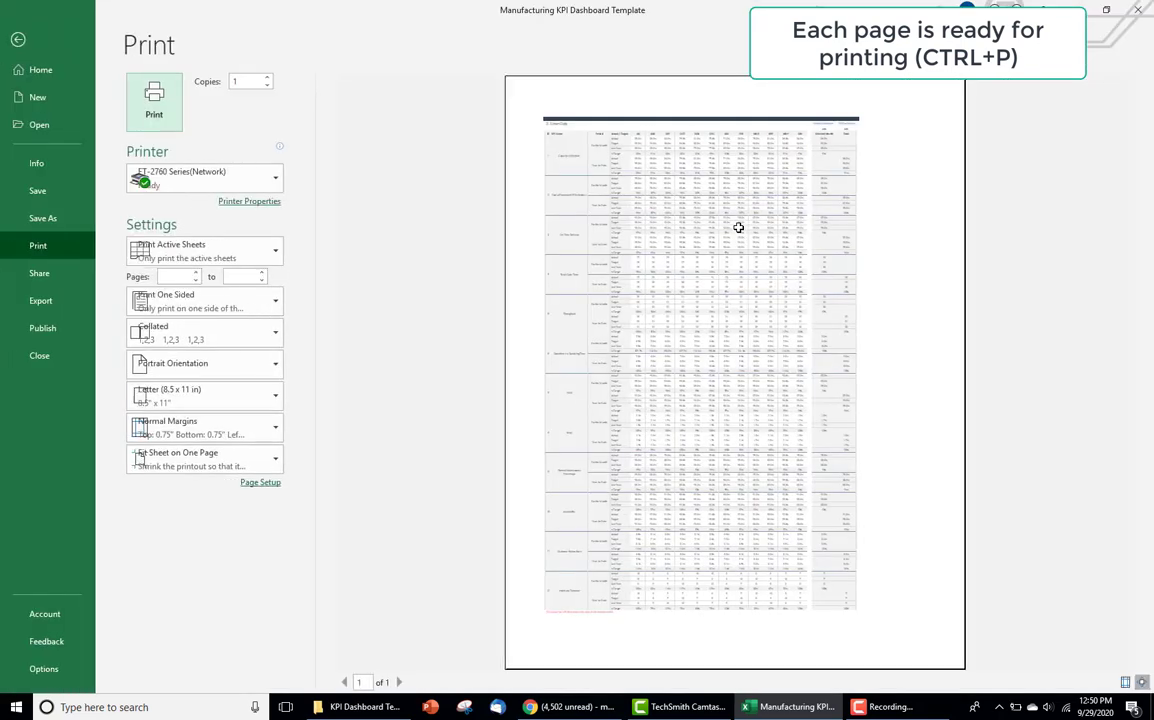
key("Escape")
left_click(45, 62)
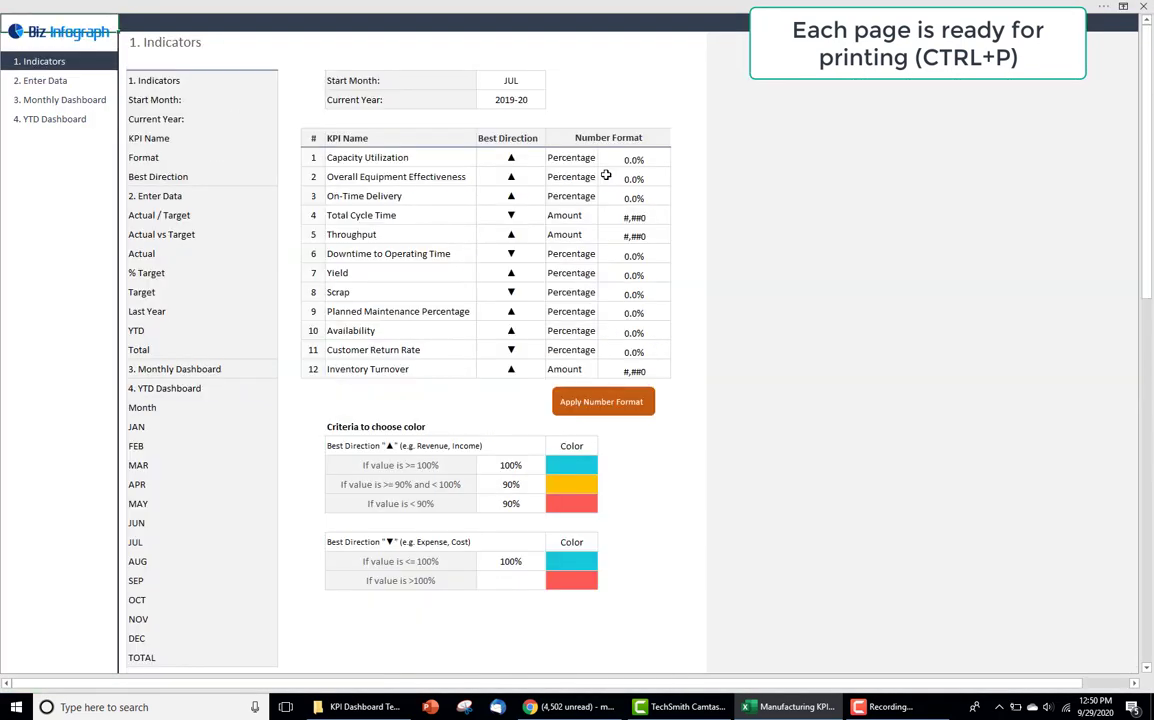
key("ctrl+p")
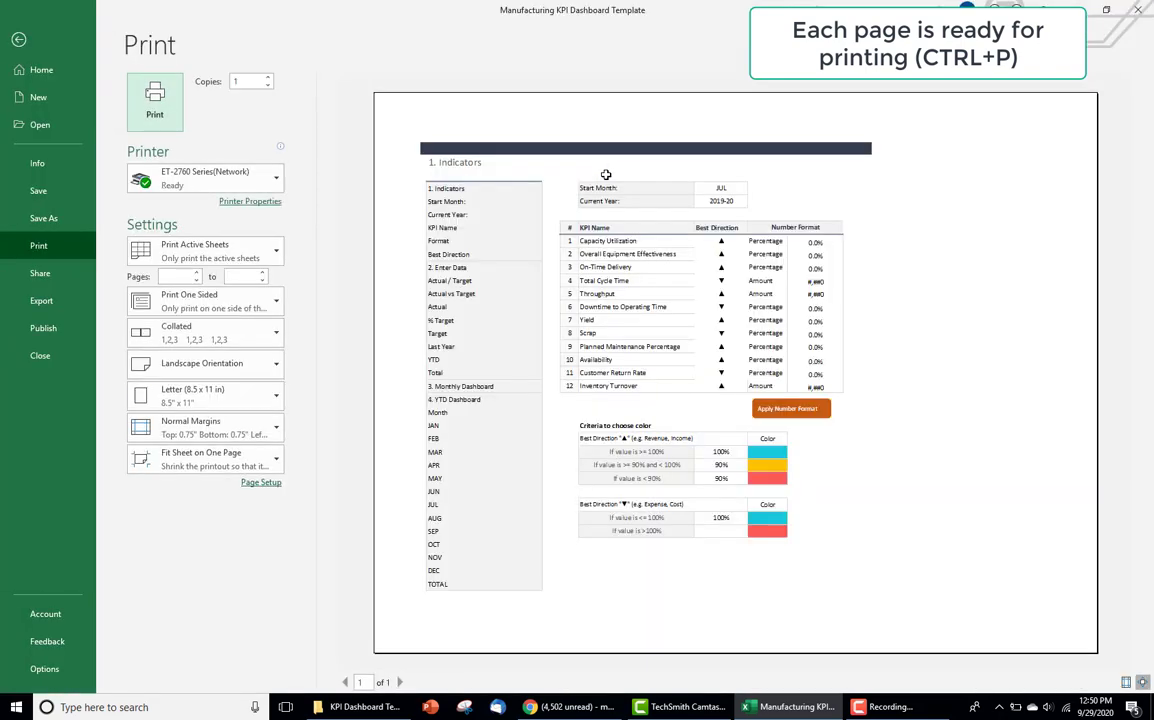